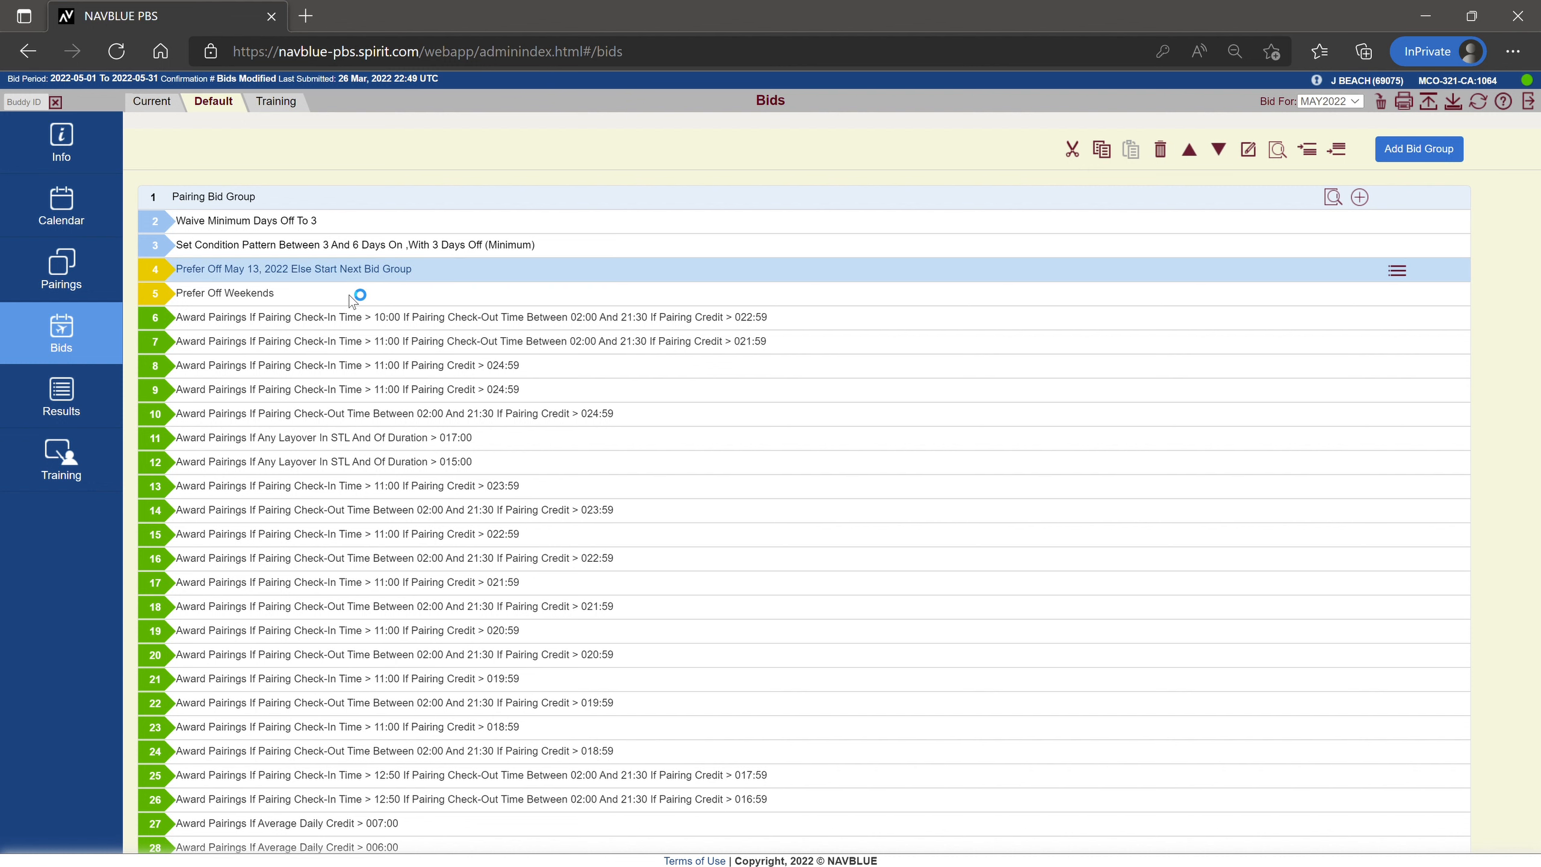
Select bid lines 4 through 8 together in the Default bid's Pairing Bid Group
click(352, 292)
click(342, 327)
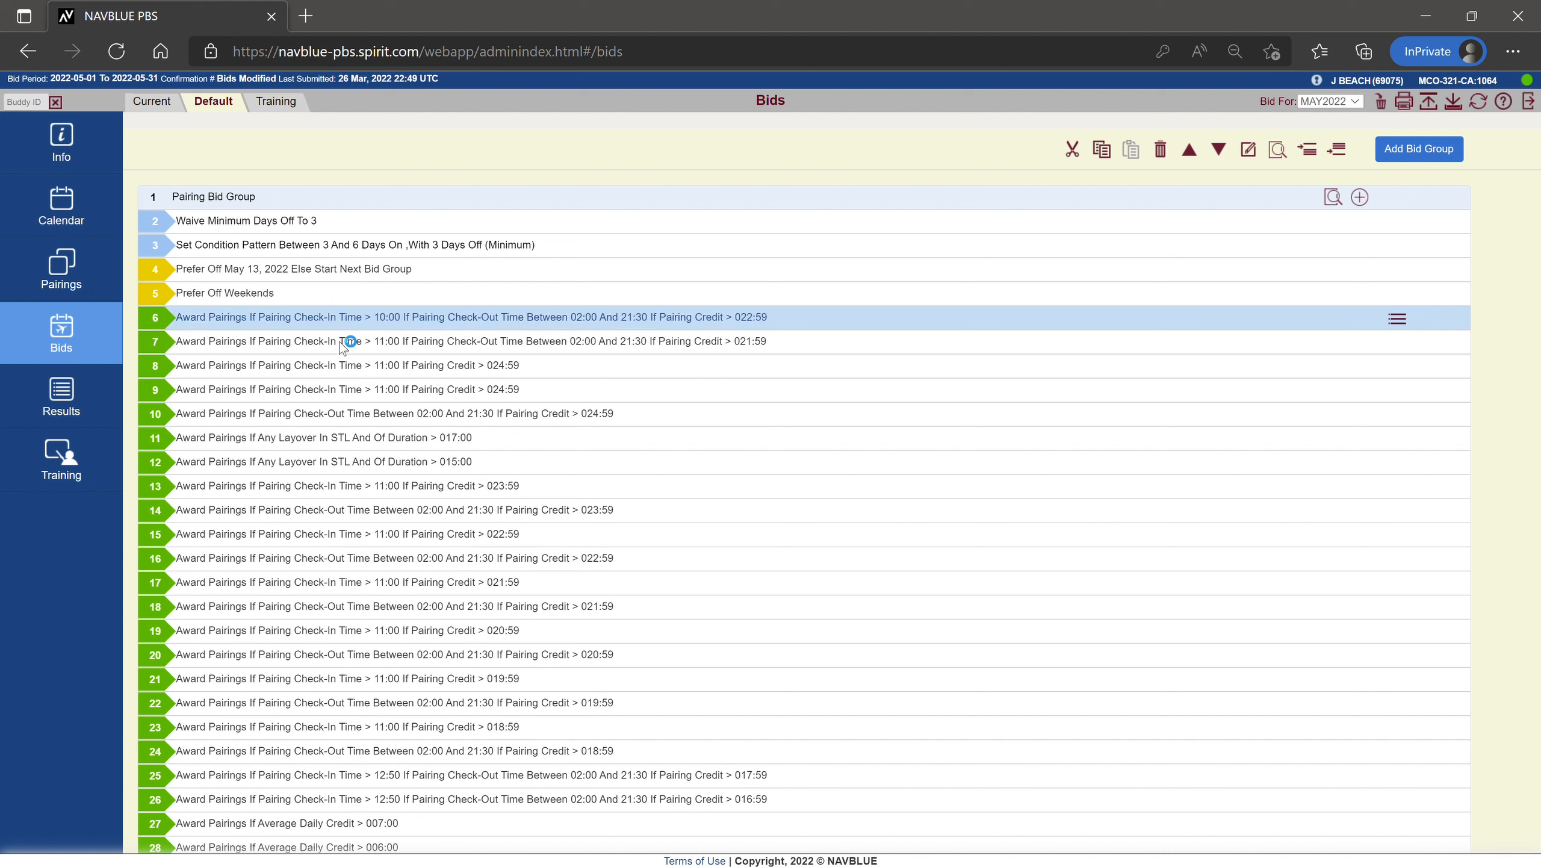
click(341, 342)
click(344, 371)
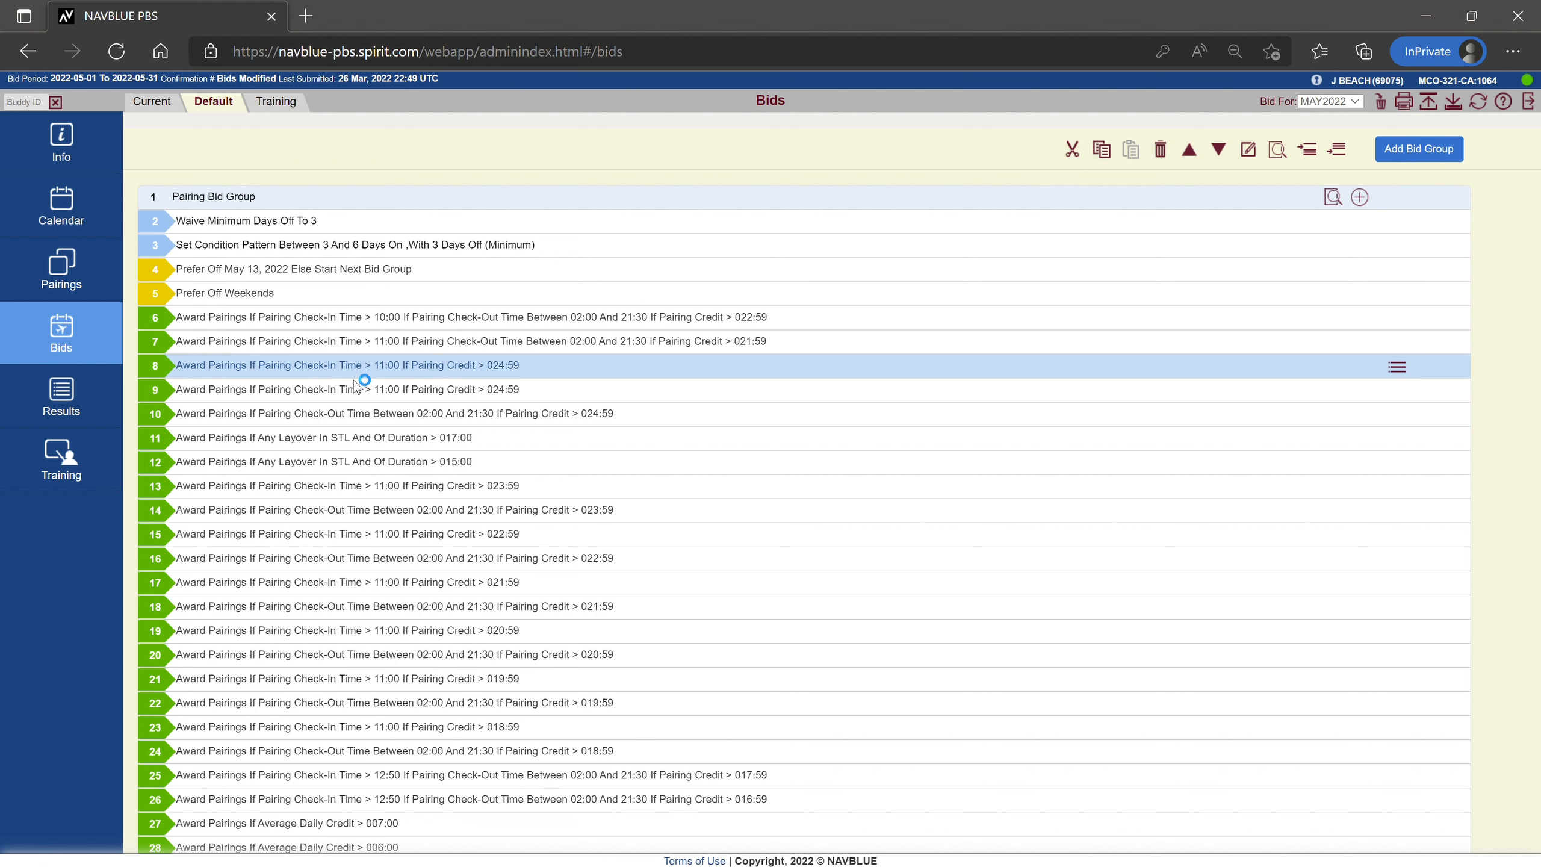
ctrl+click(158, 352)
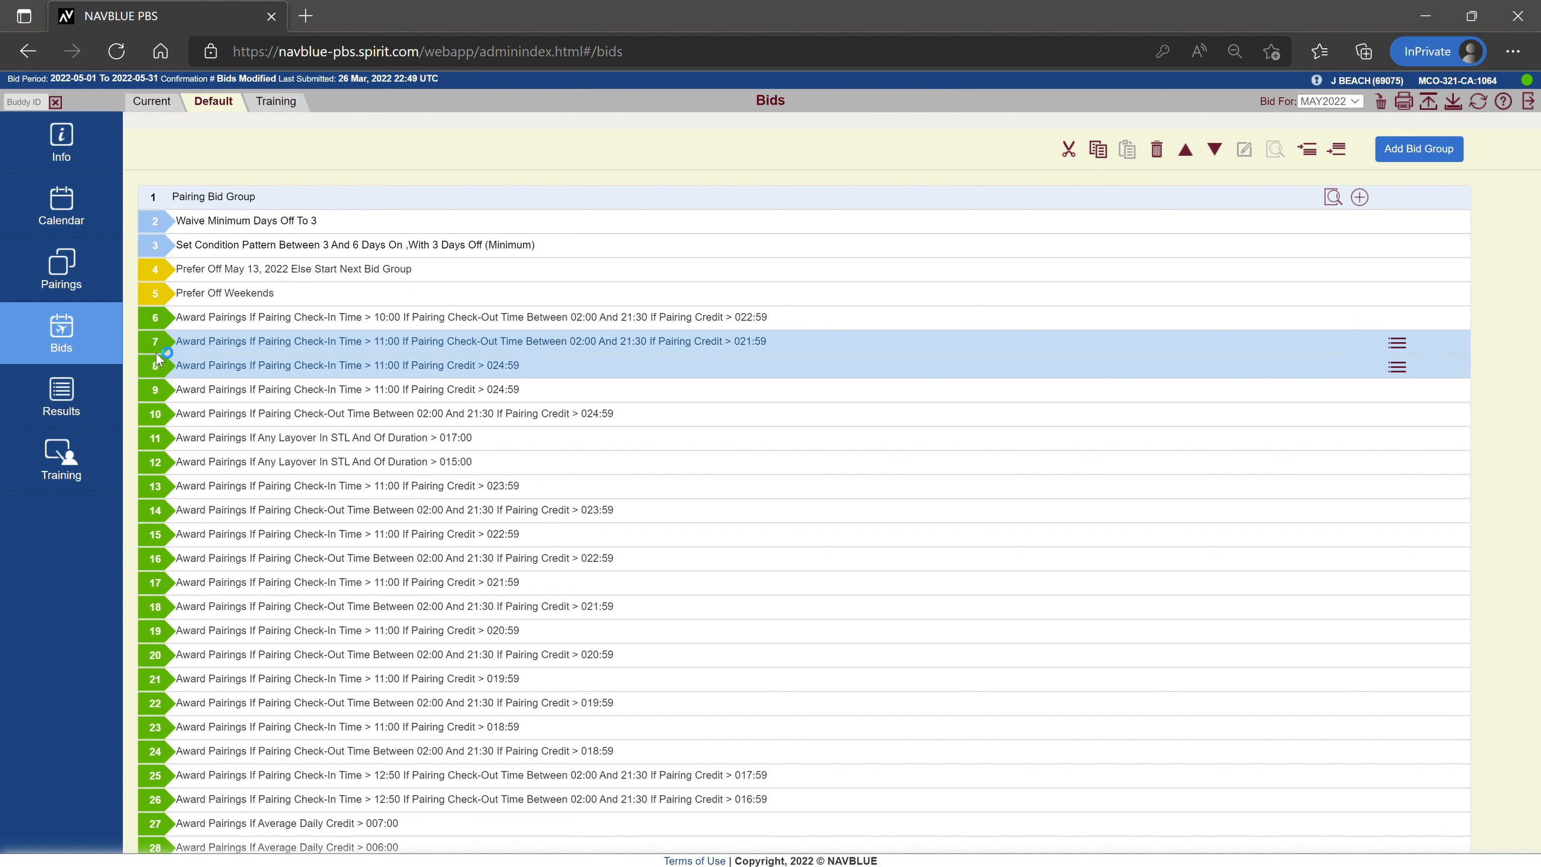
ctrl+click(162, 320)
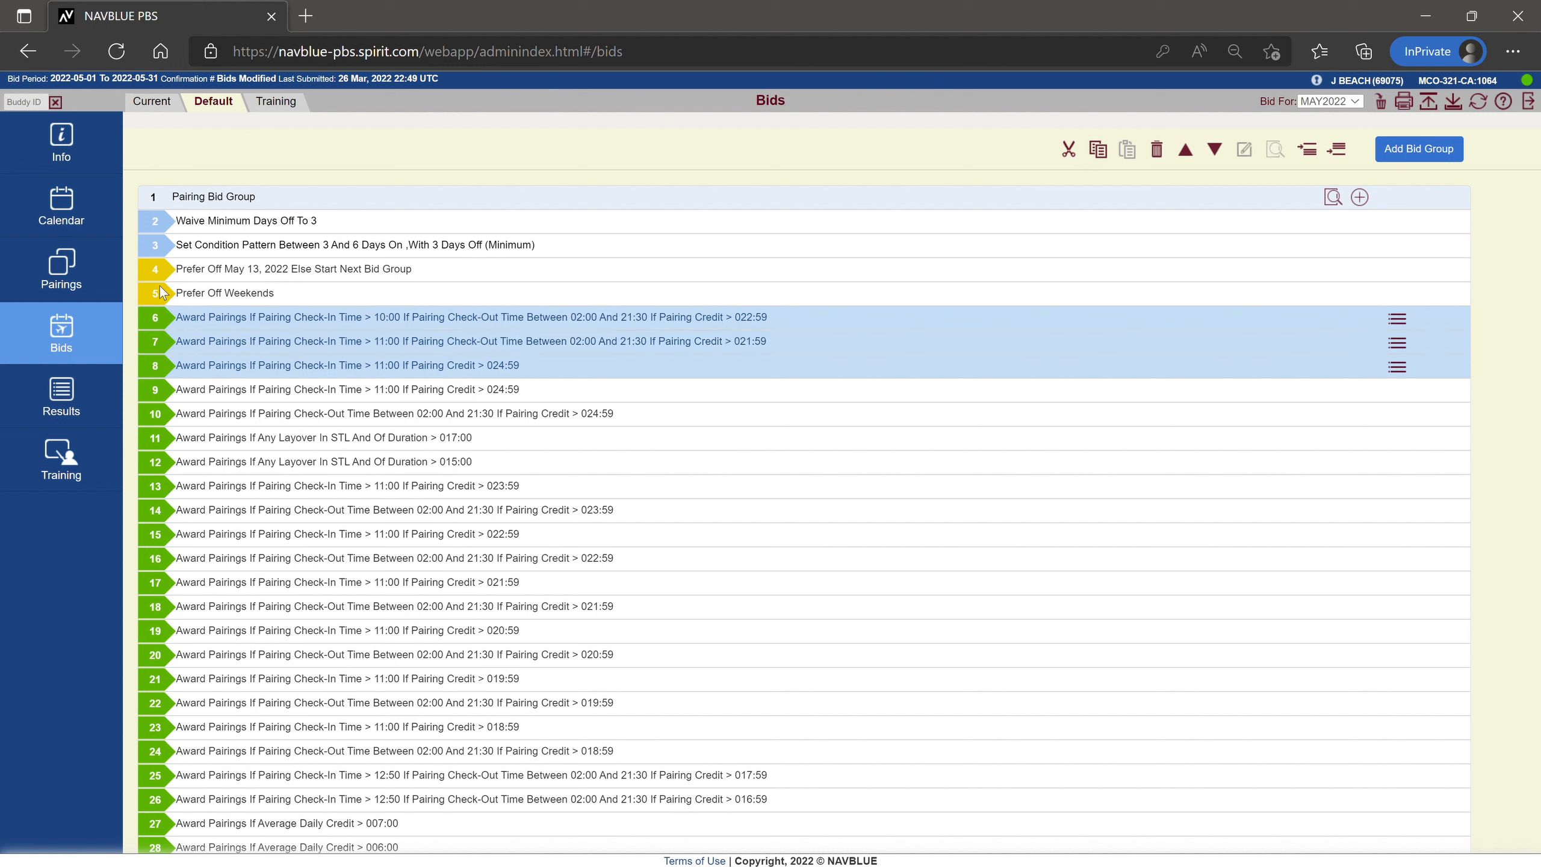
ctrl+click(159, 291)
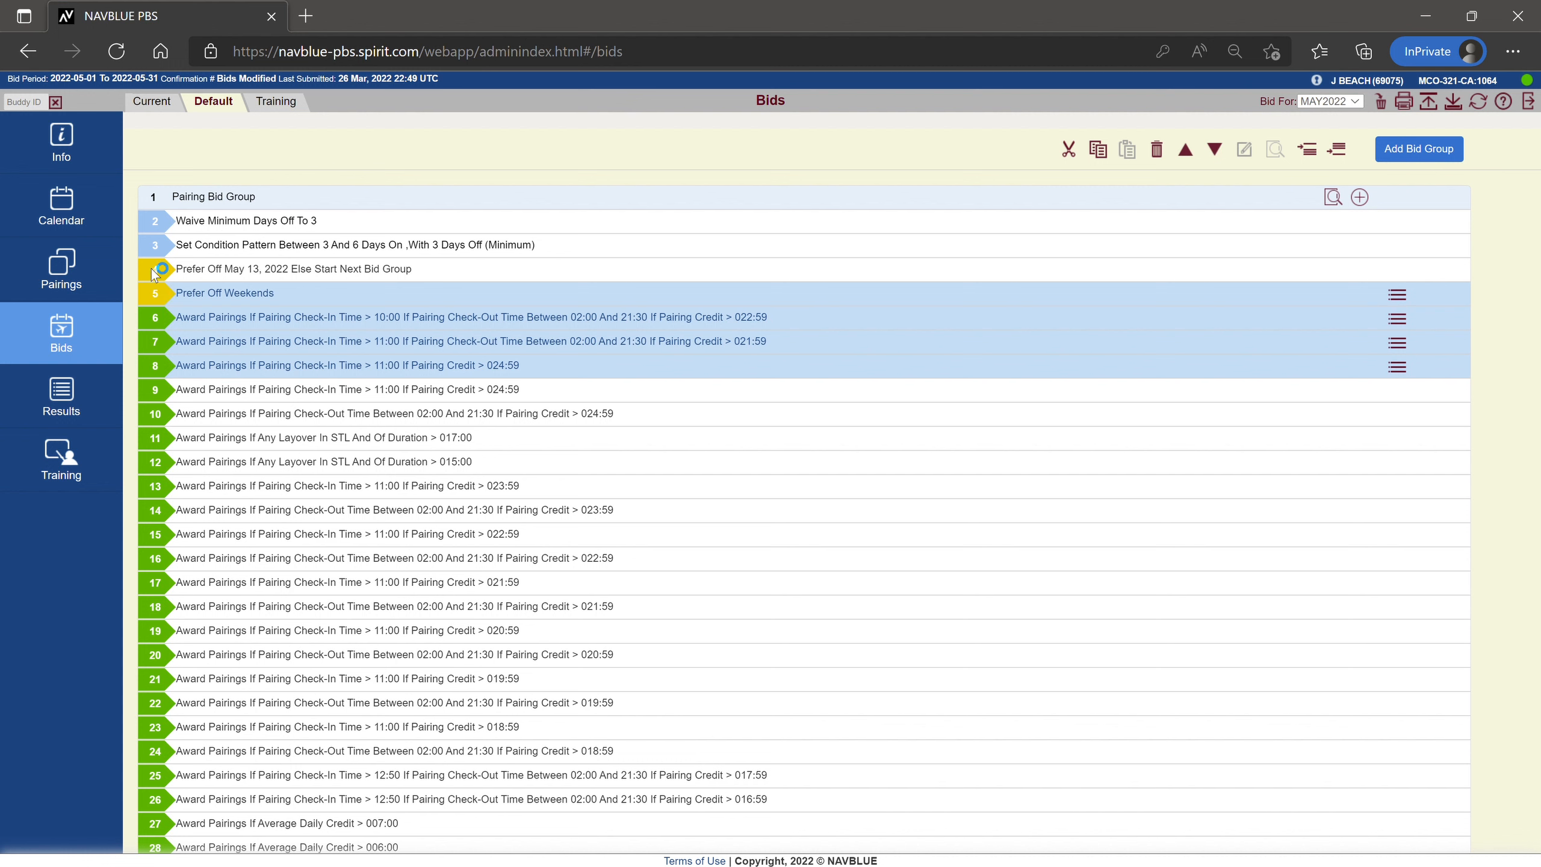
ctrl+click(153, 270)
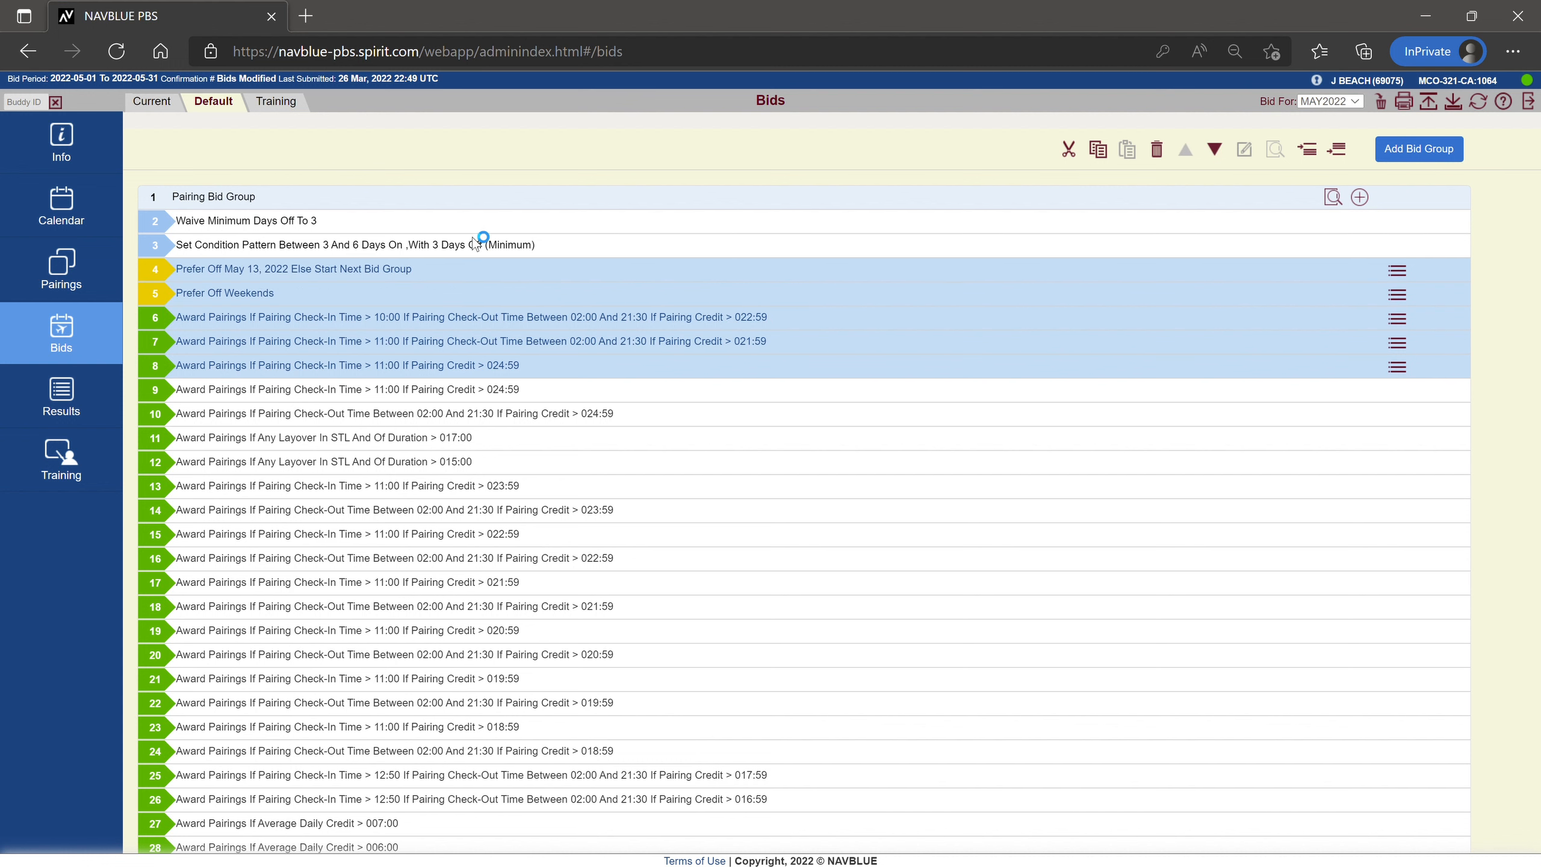
Copy the entire Pairing Bid Group from the Default bid and paste it into the Current bid for MAY2022
click(472, 207)
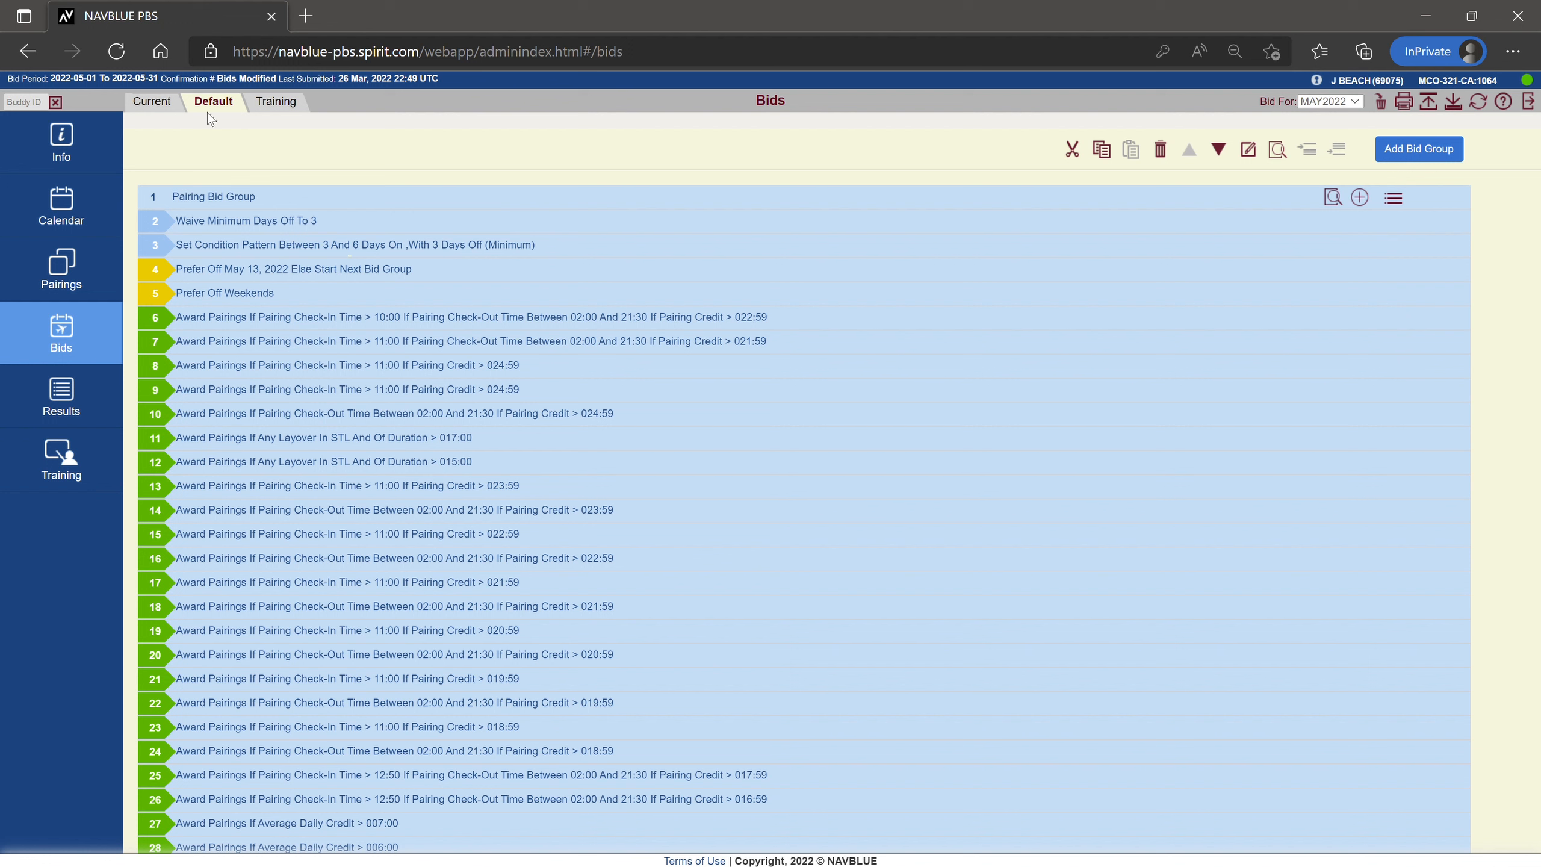
click(175, 106)
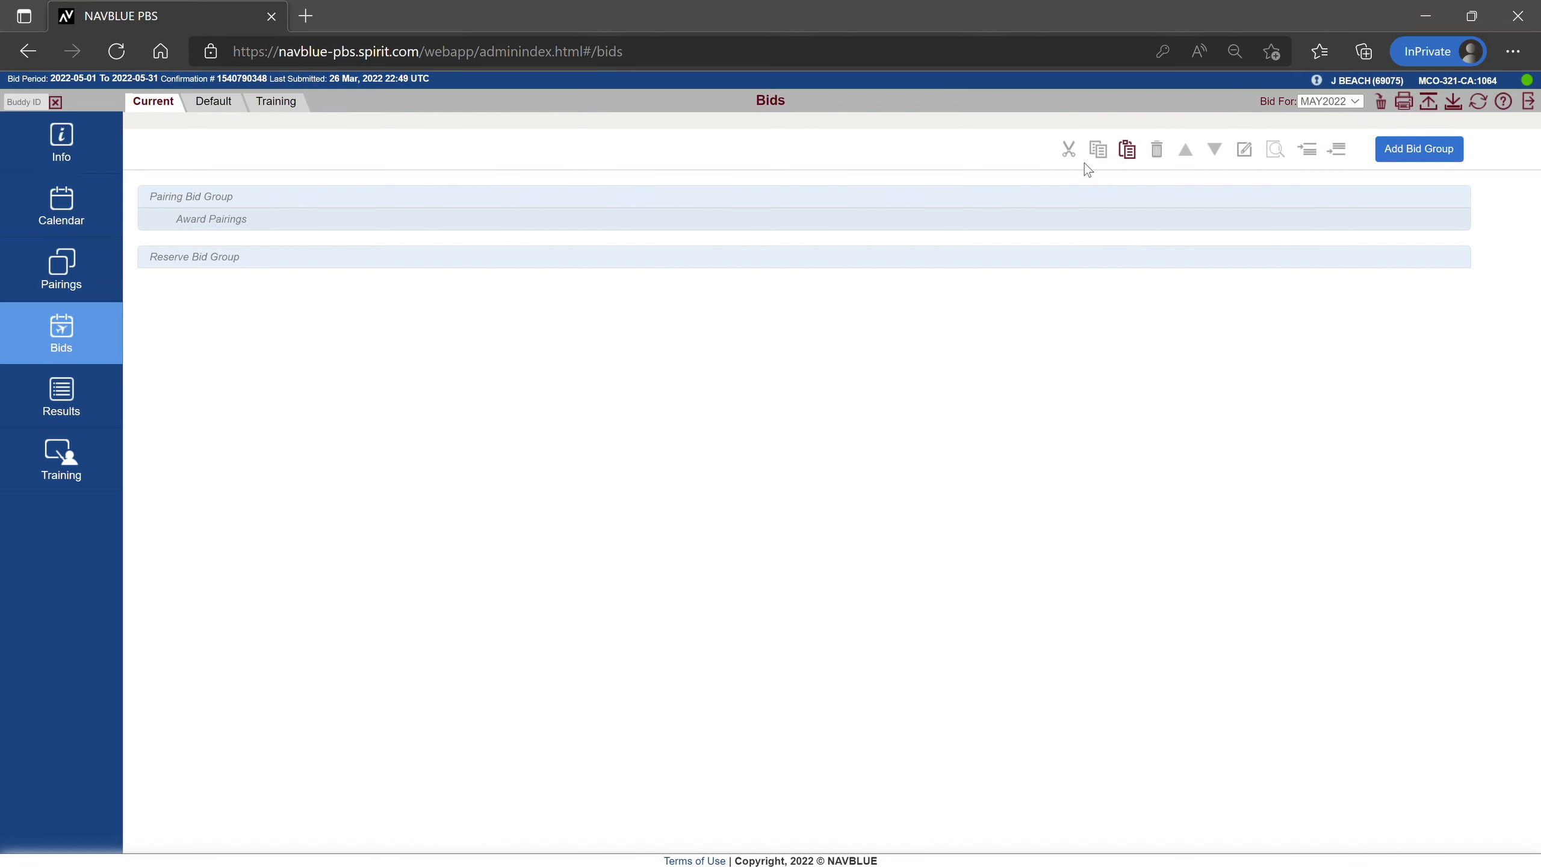
click(1128, 150)
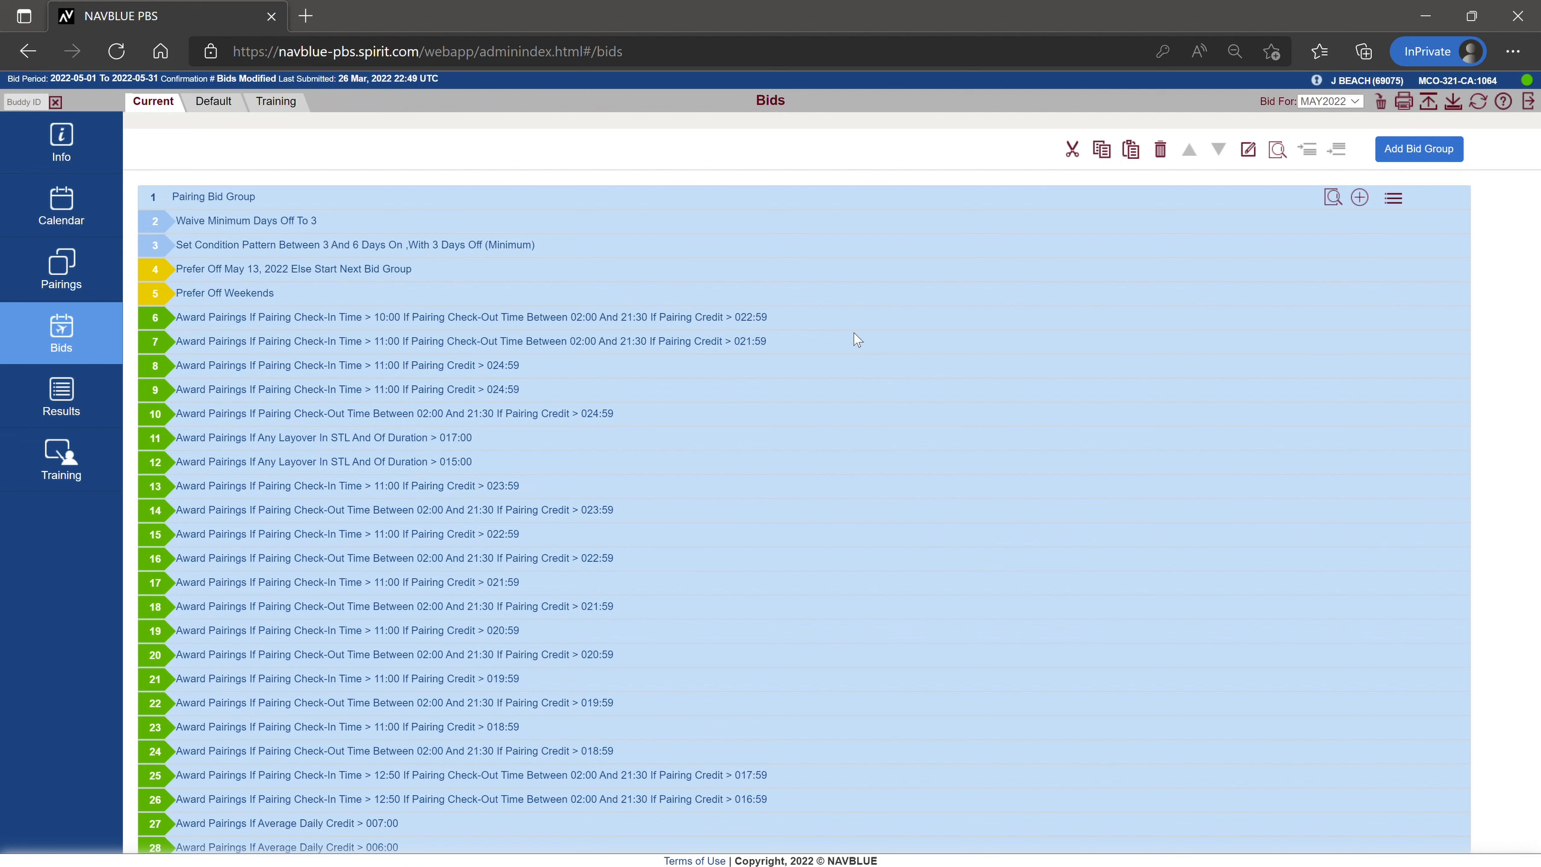
Review the pasted bid lines and try to submit the Current bid, cancelling at the confirmation prompt
scroll(855, 339, down, 10)
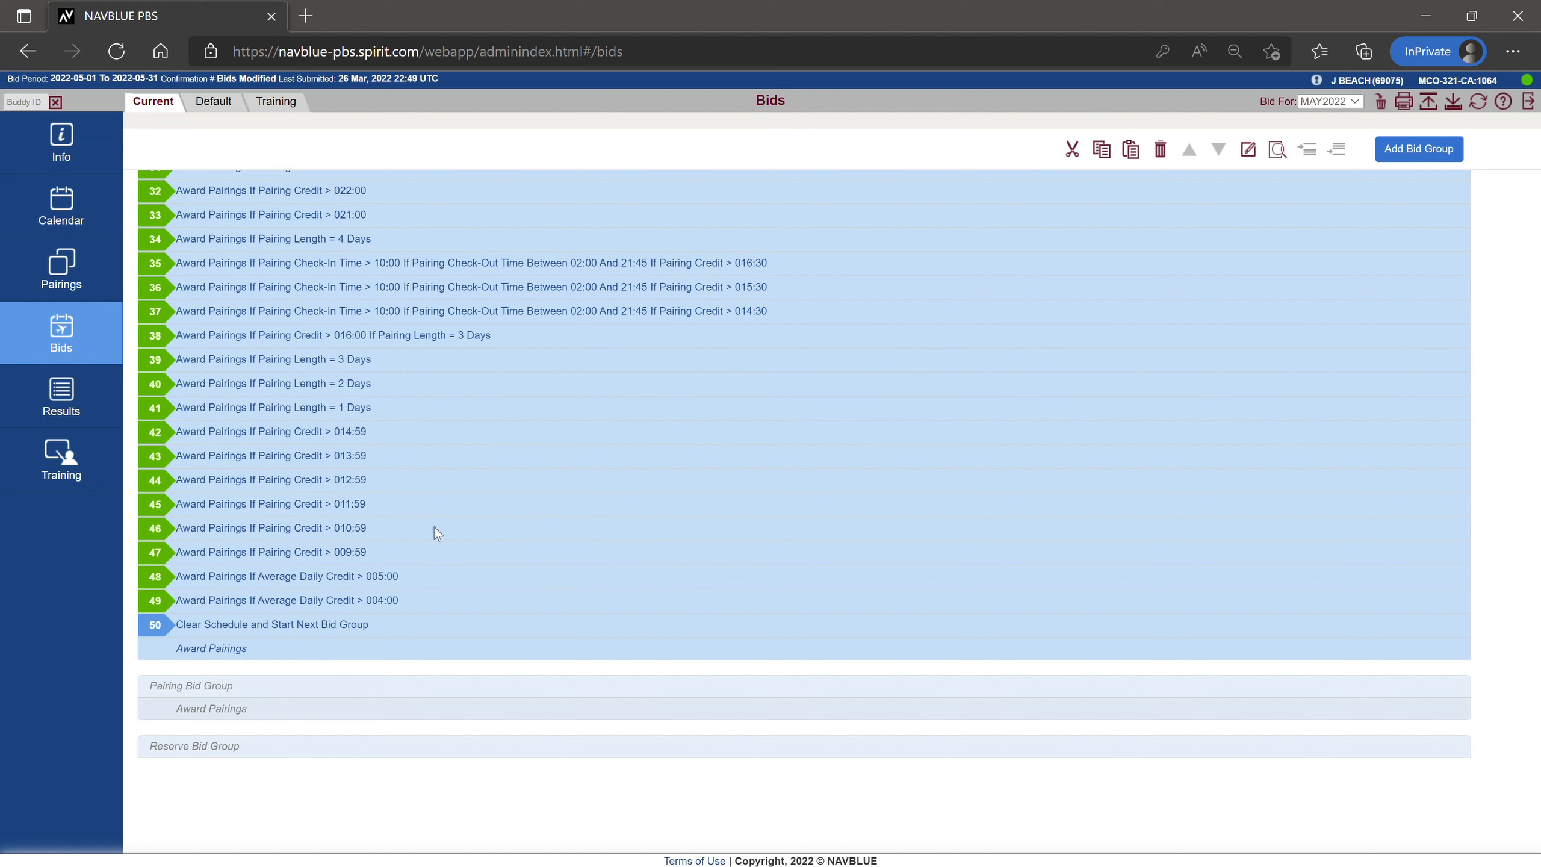
scroll(301, 626, up, 10)
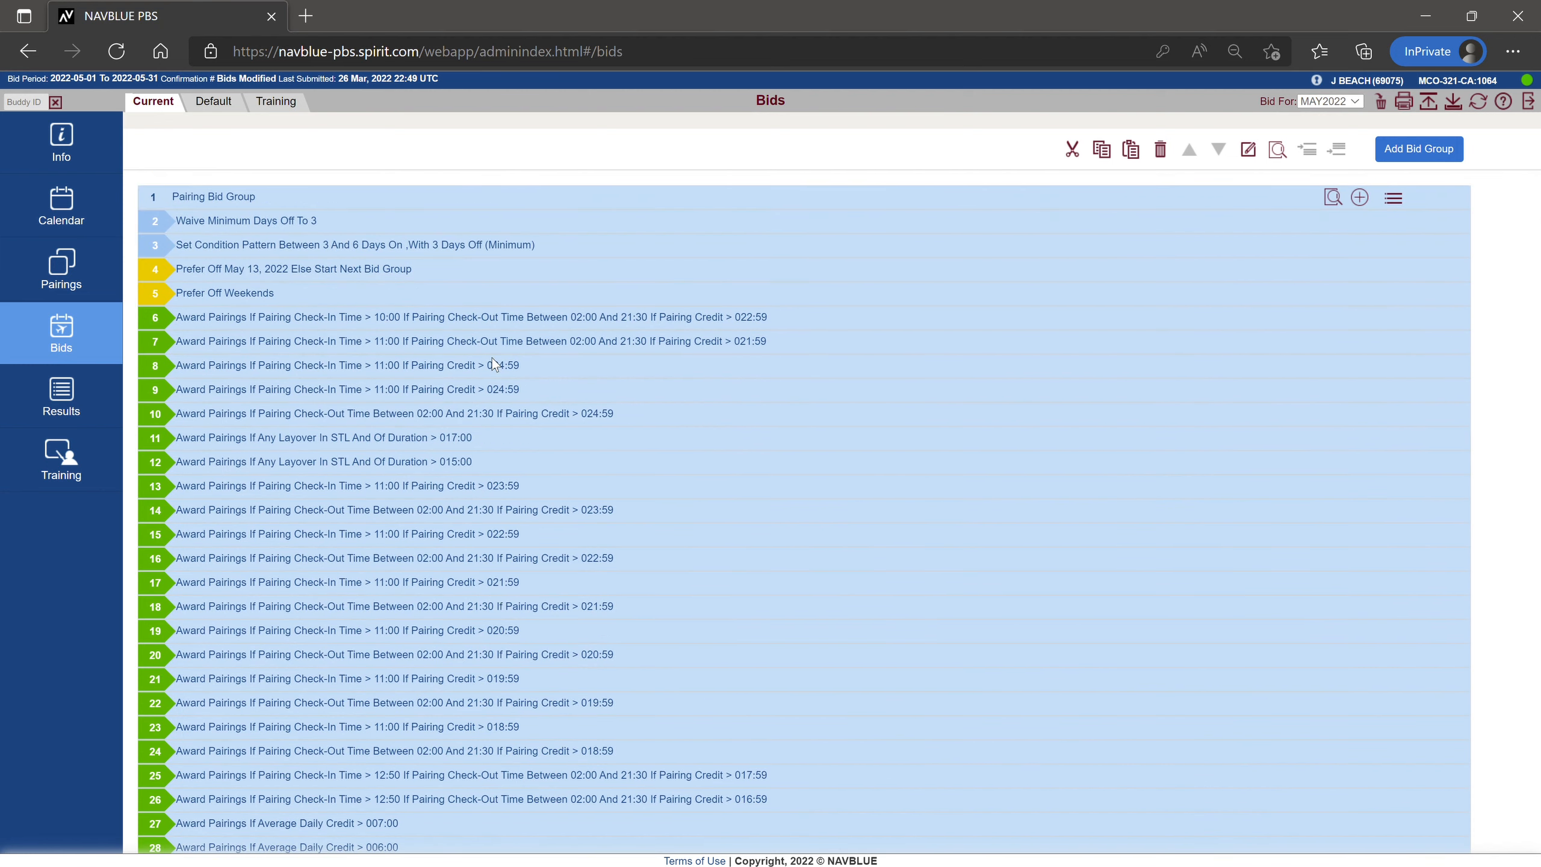
scroll(492, 363, down, 10)
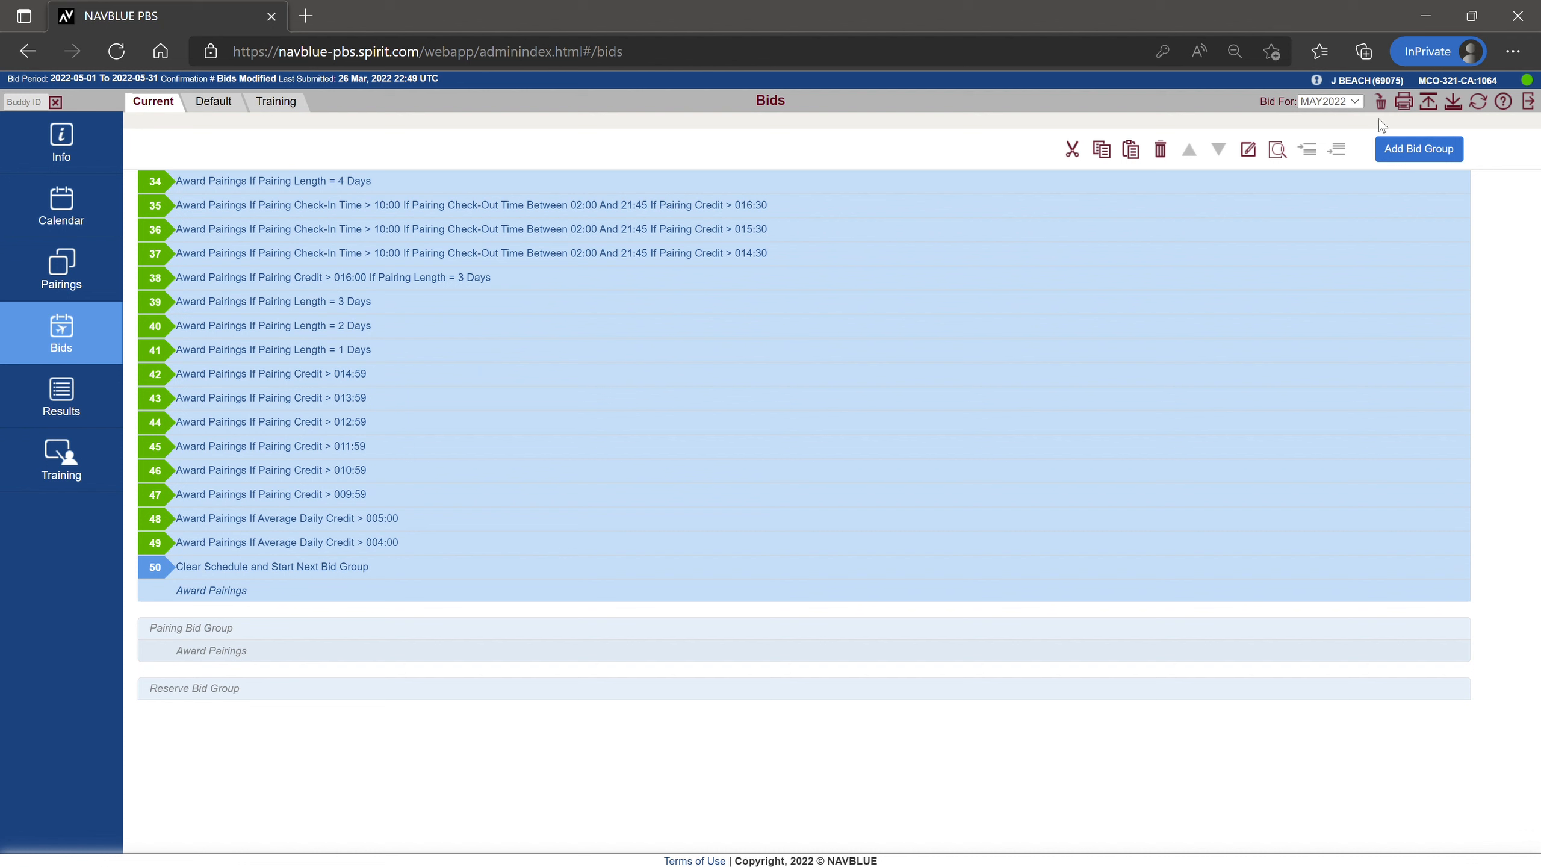
click(1427, 103)
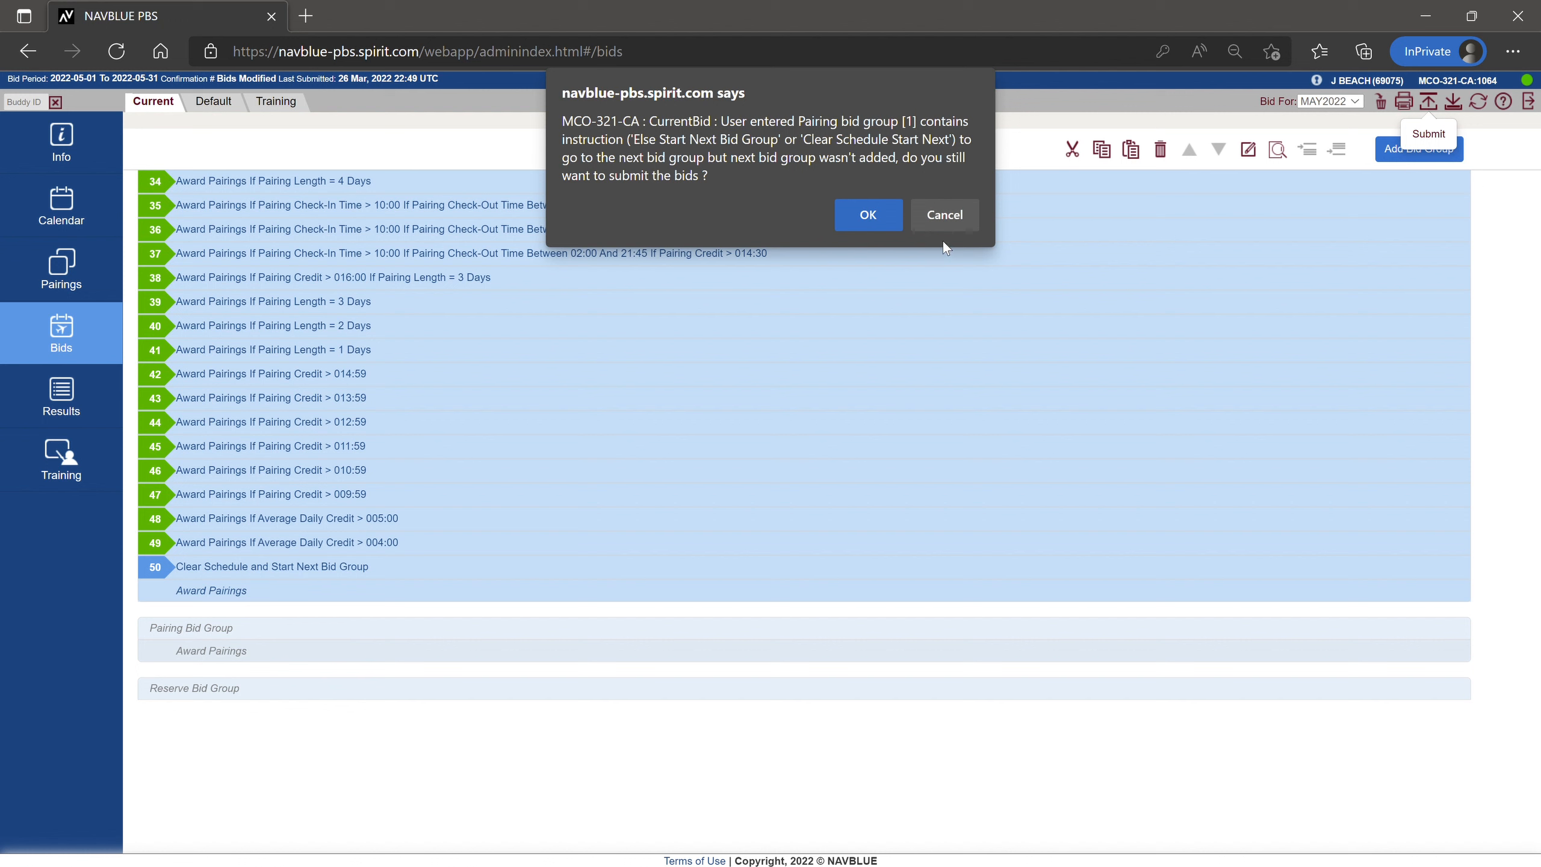
click(940, 221)
Delete the "Clear Schedule and Start Next Bid Group" and "Prefer Off May 13, 2022 Else Start Next Bid Group" lines from the Current bid
click(303, 573)
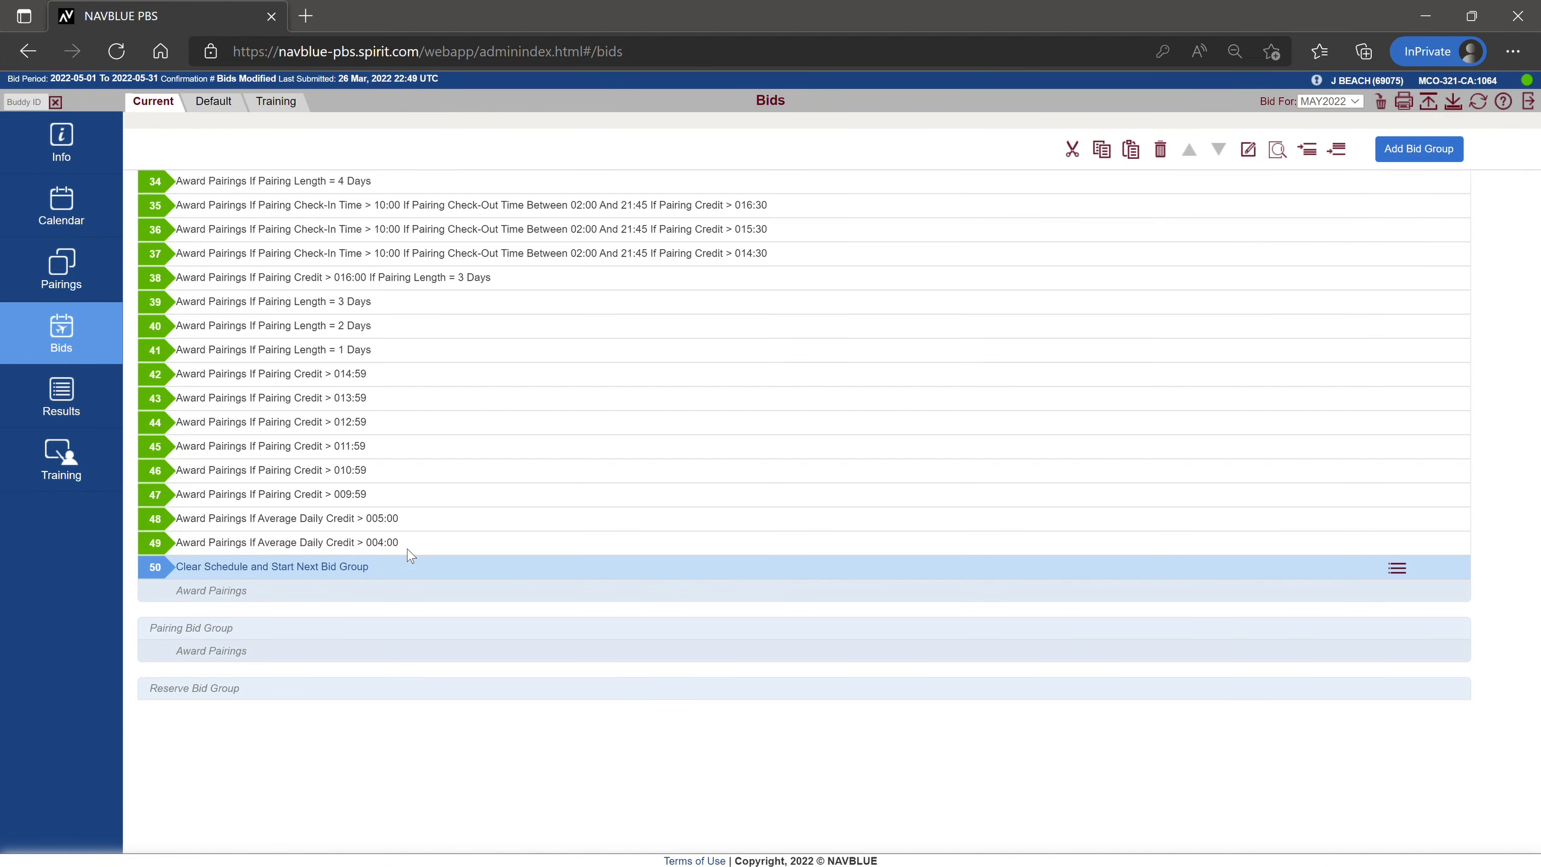
click(1160, 149)
scroll(677, 425, up, 5)
scroll(677, 425, up, 6)
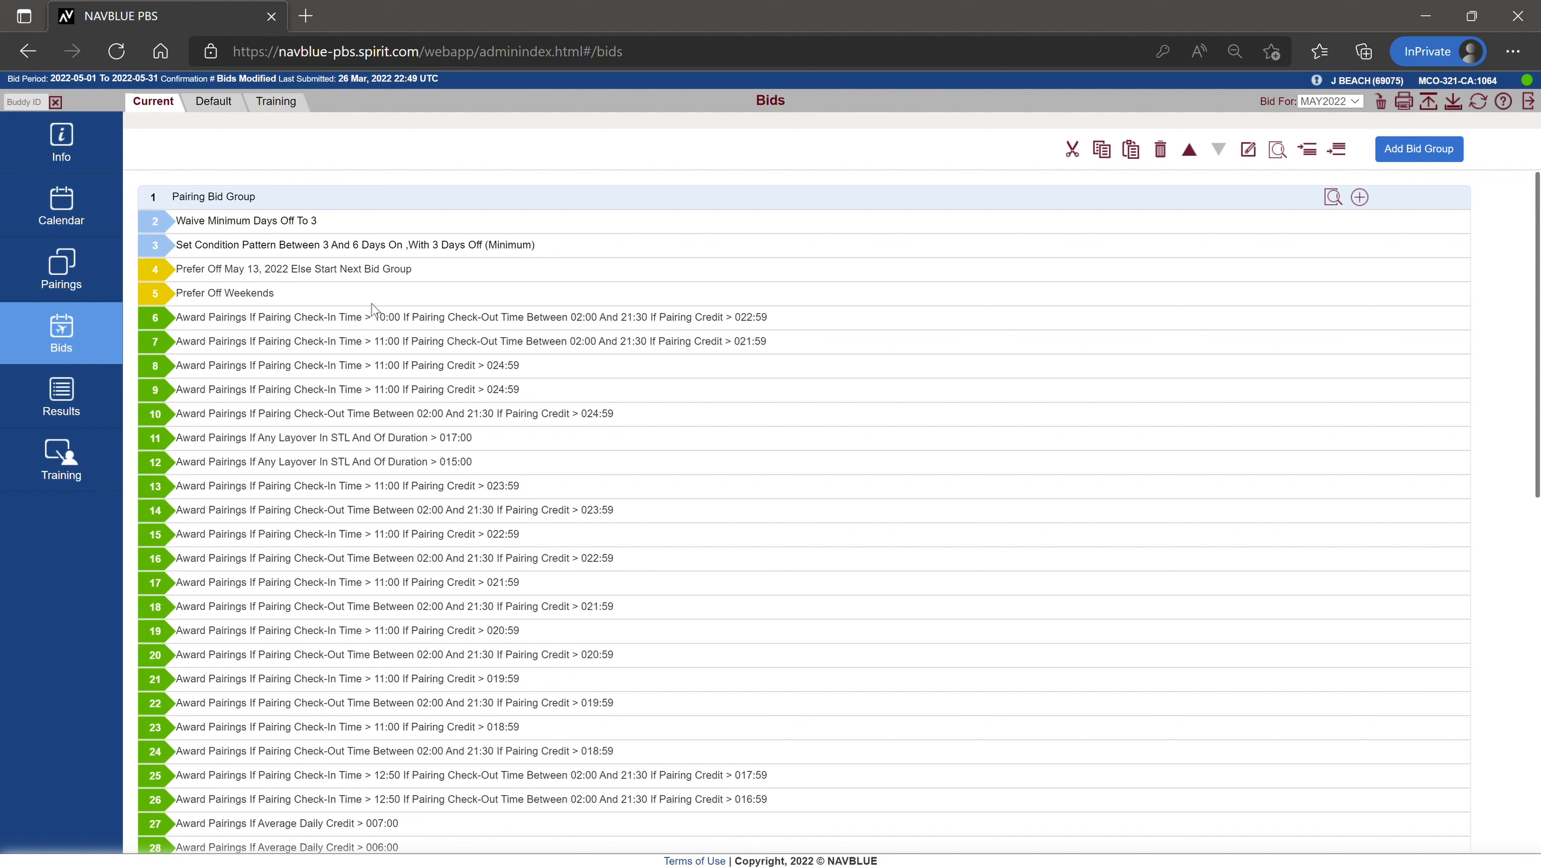
click(383, 271)
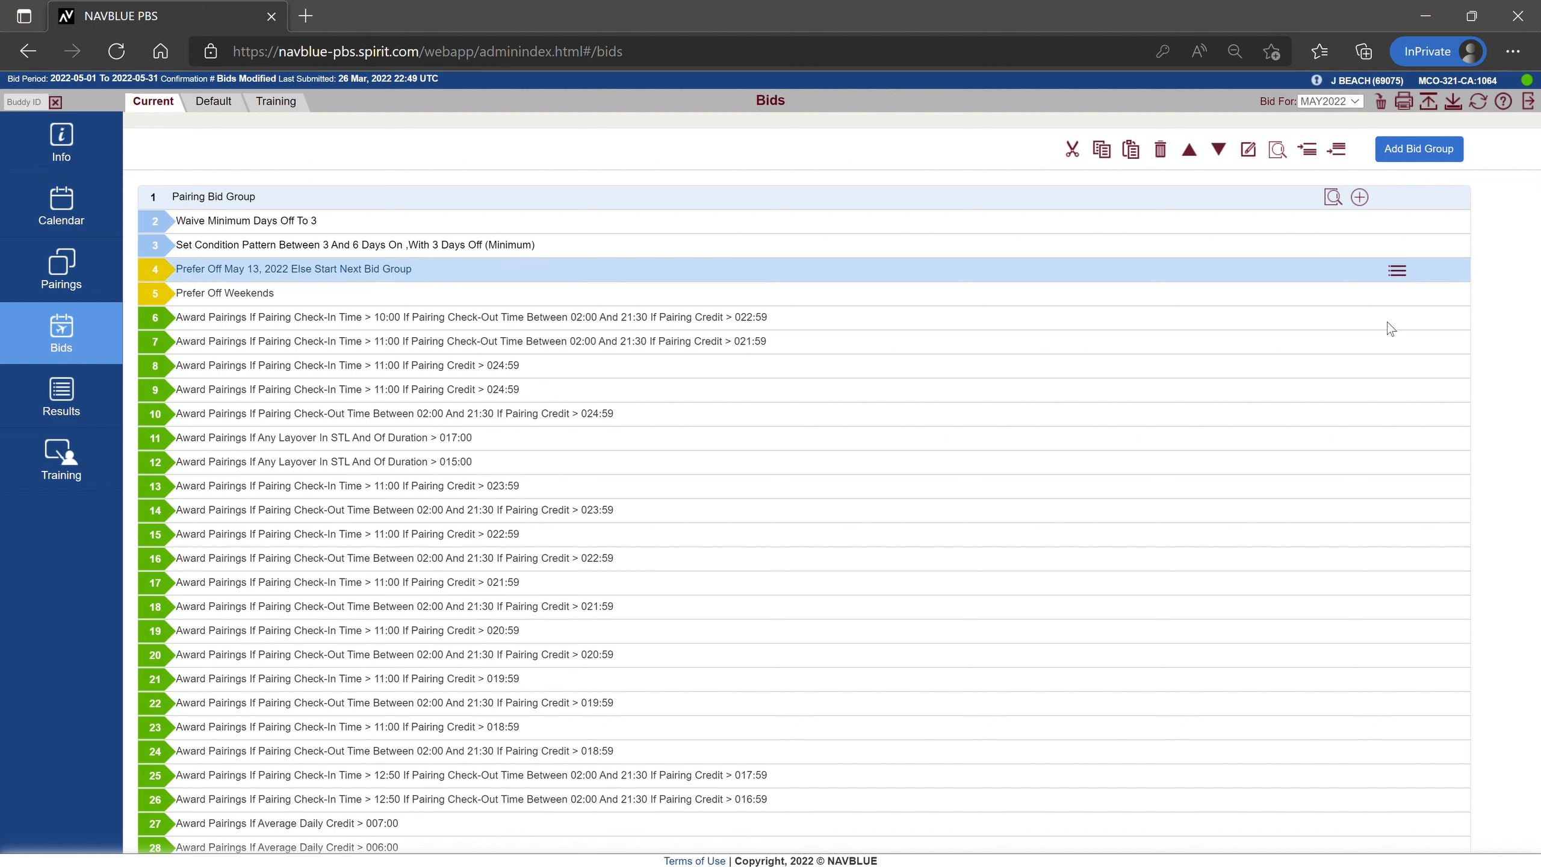
click(1396, 272)
click(1362, 371)
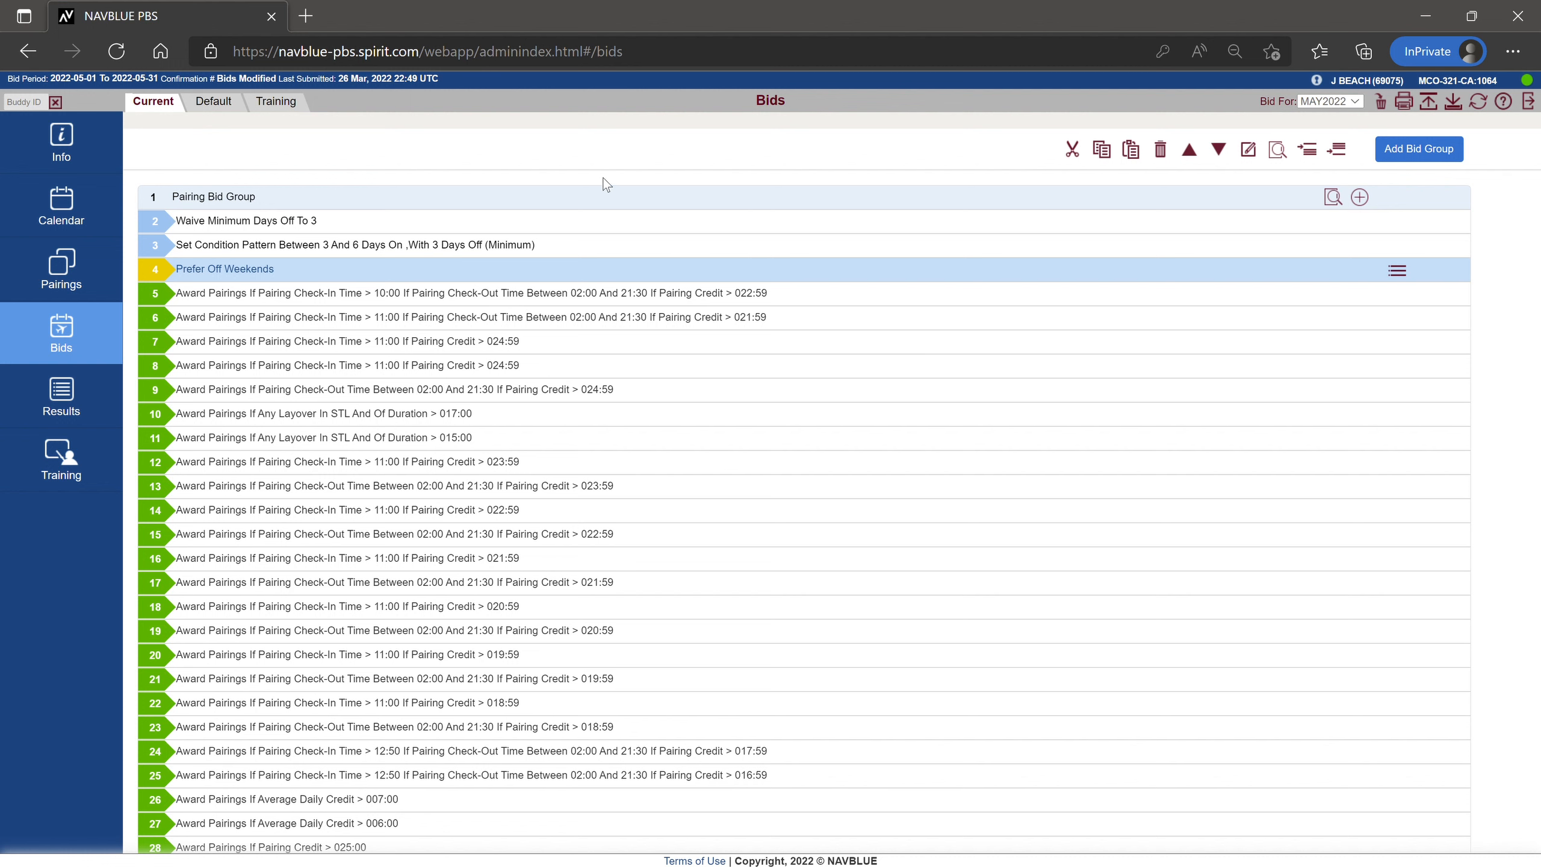
Delete the whole Pairing Bid Group from the Current bid
click(646, 205)
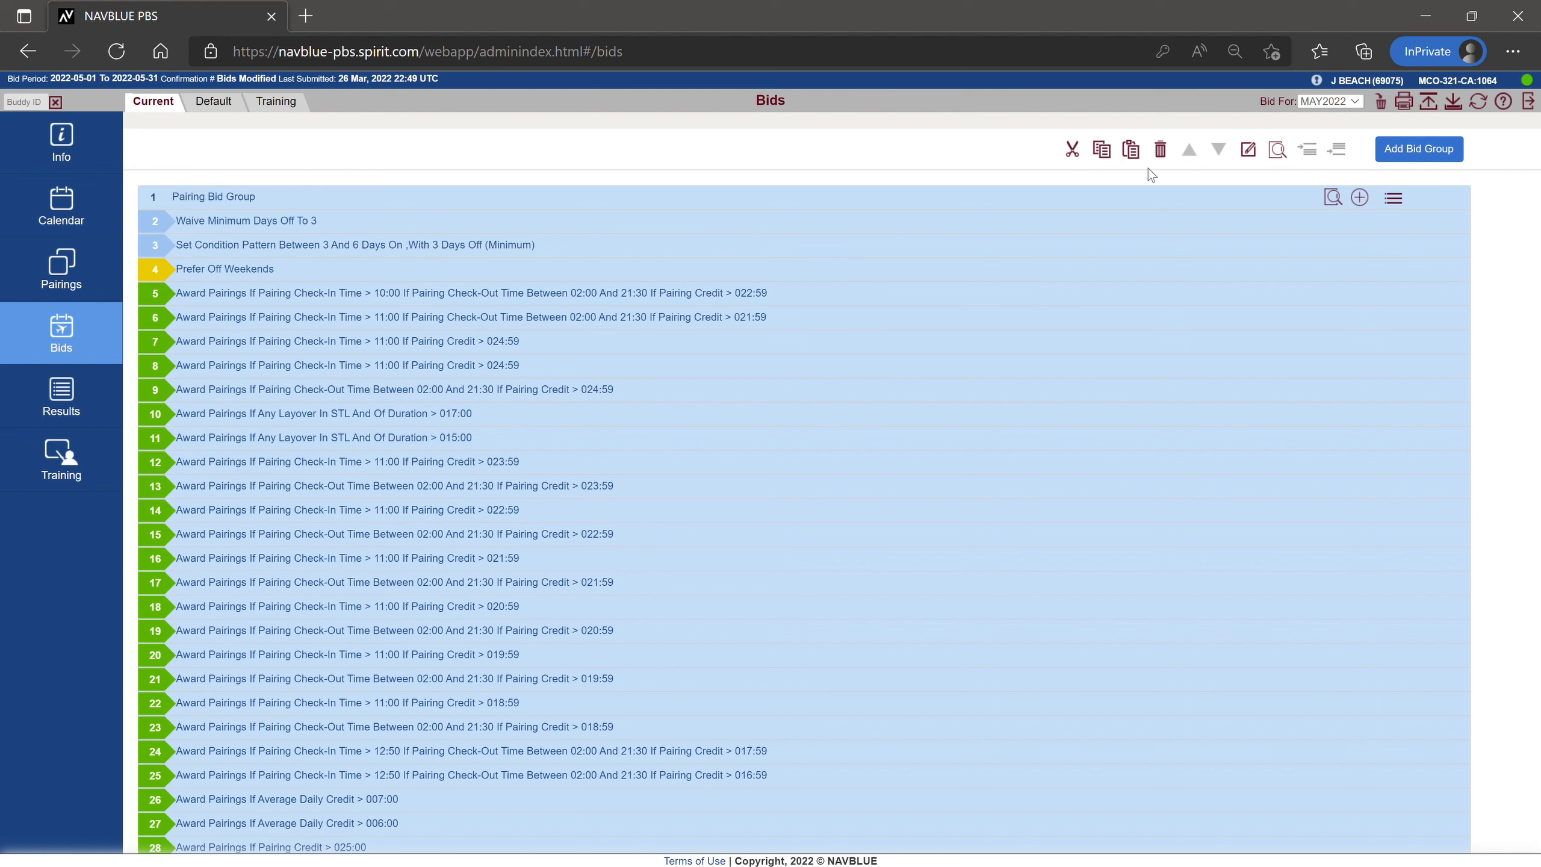
click(1160, 151)
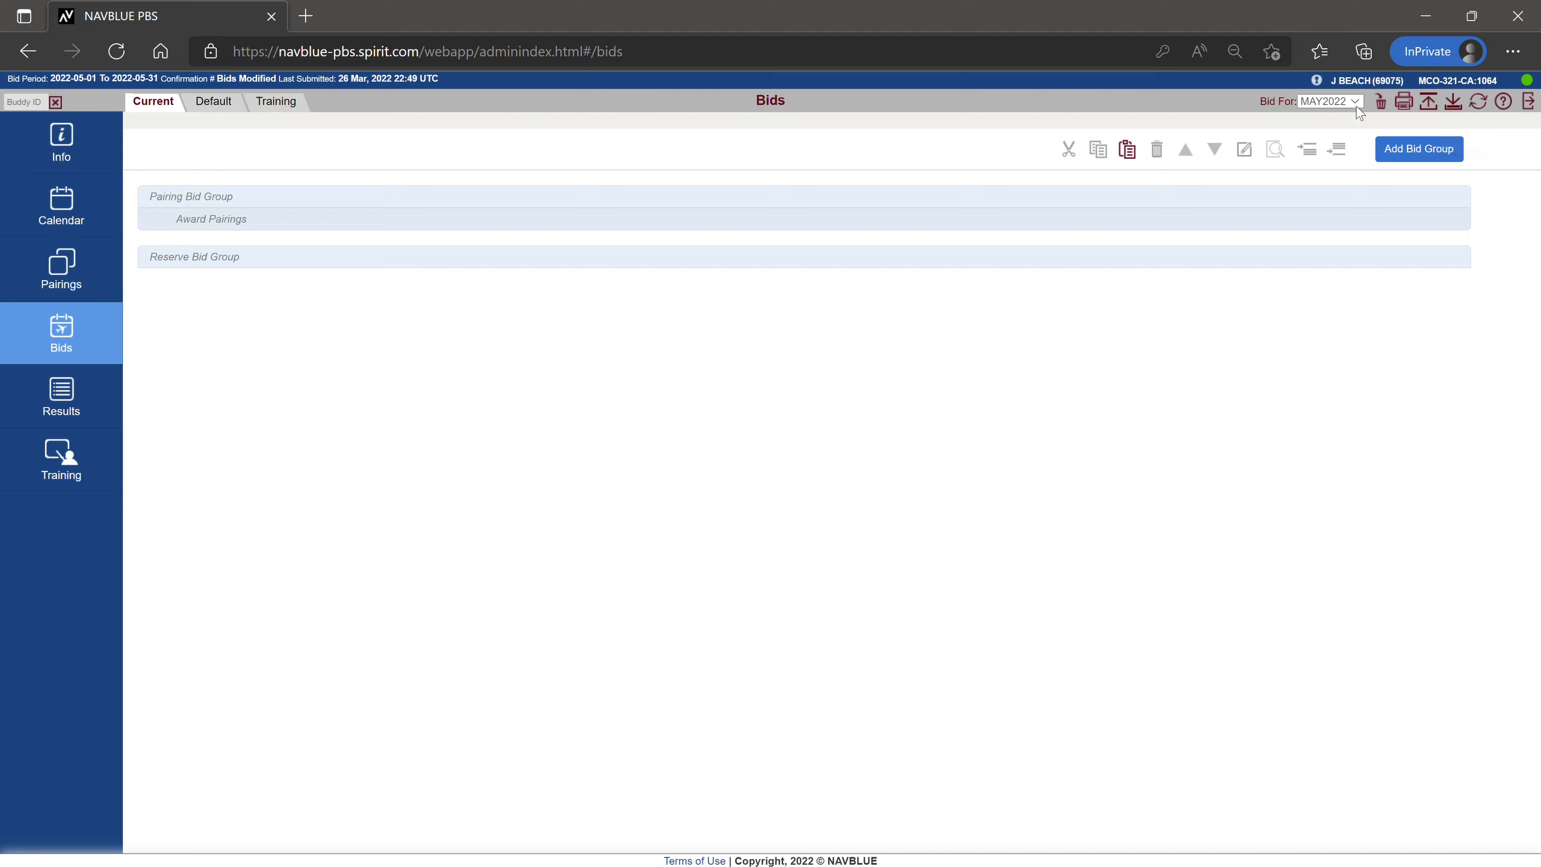
Add MAR2022 to the synchronization periods alongside MAY2022 and APR2022, and run the synchronization
click(1481, 104)
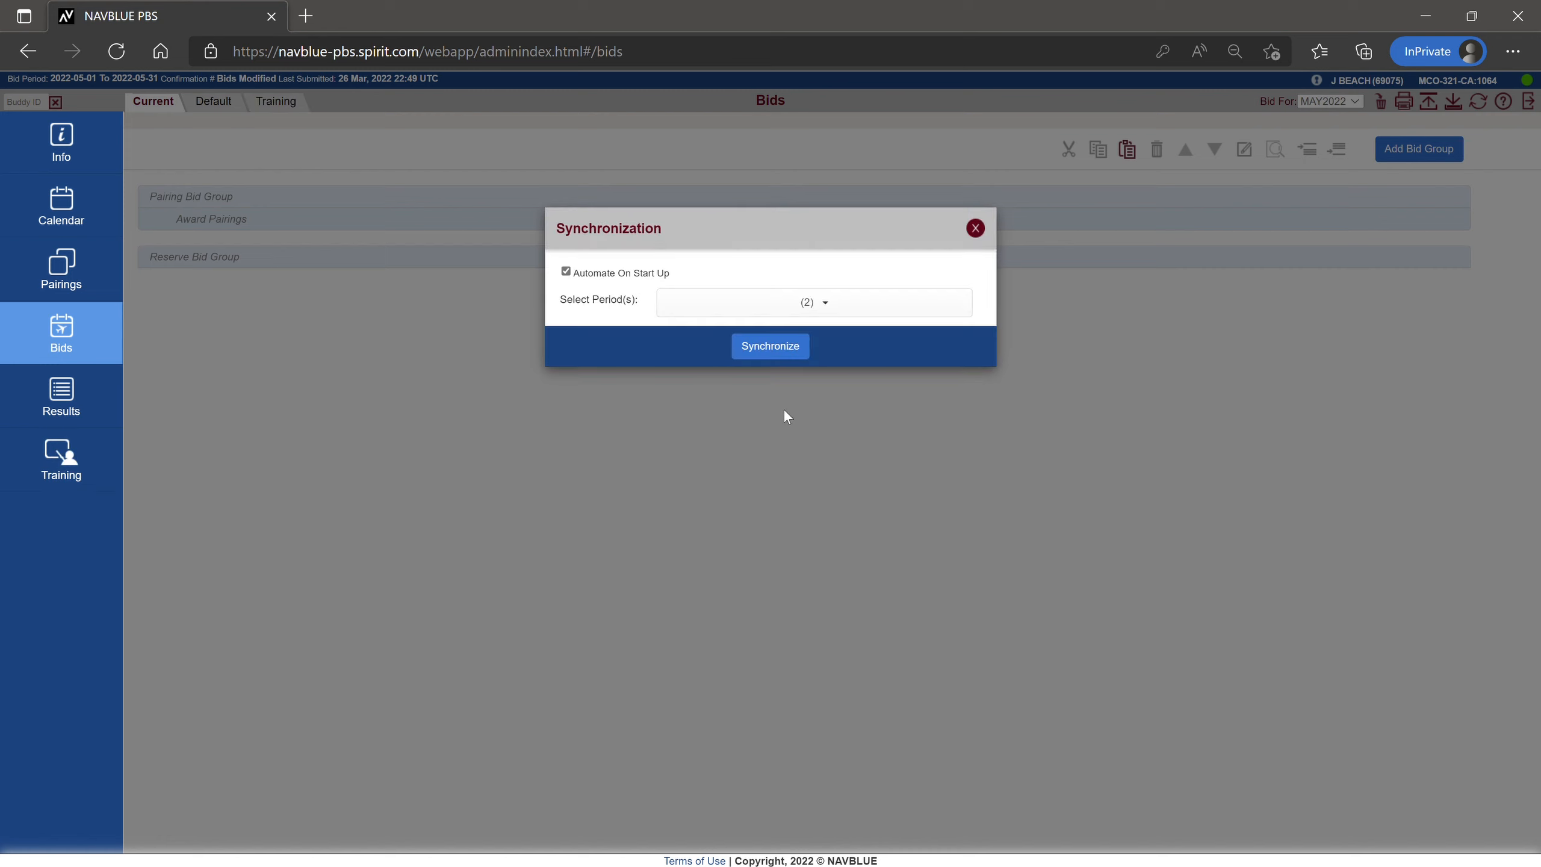
click(835, 312)
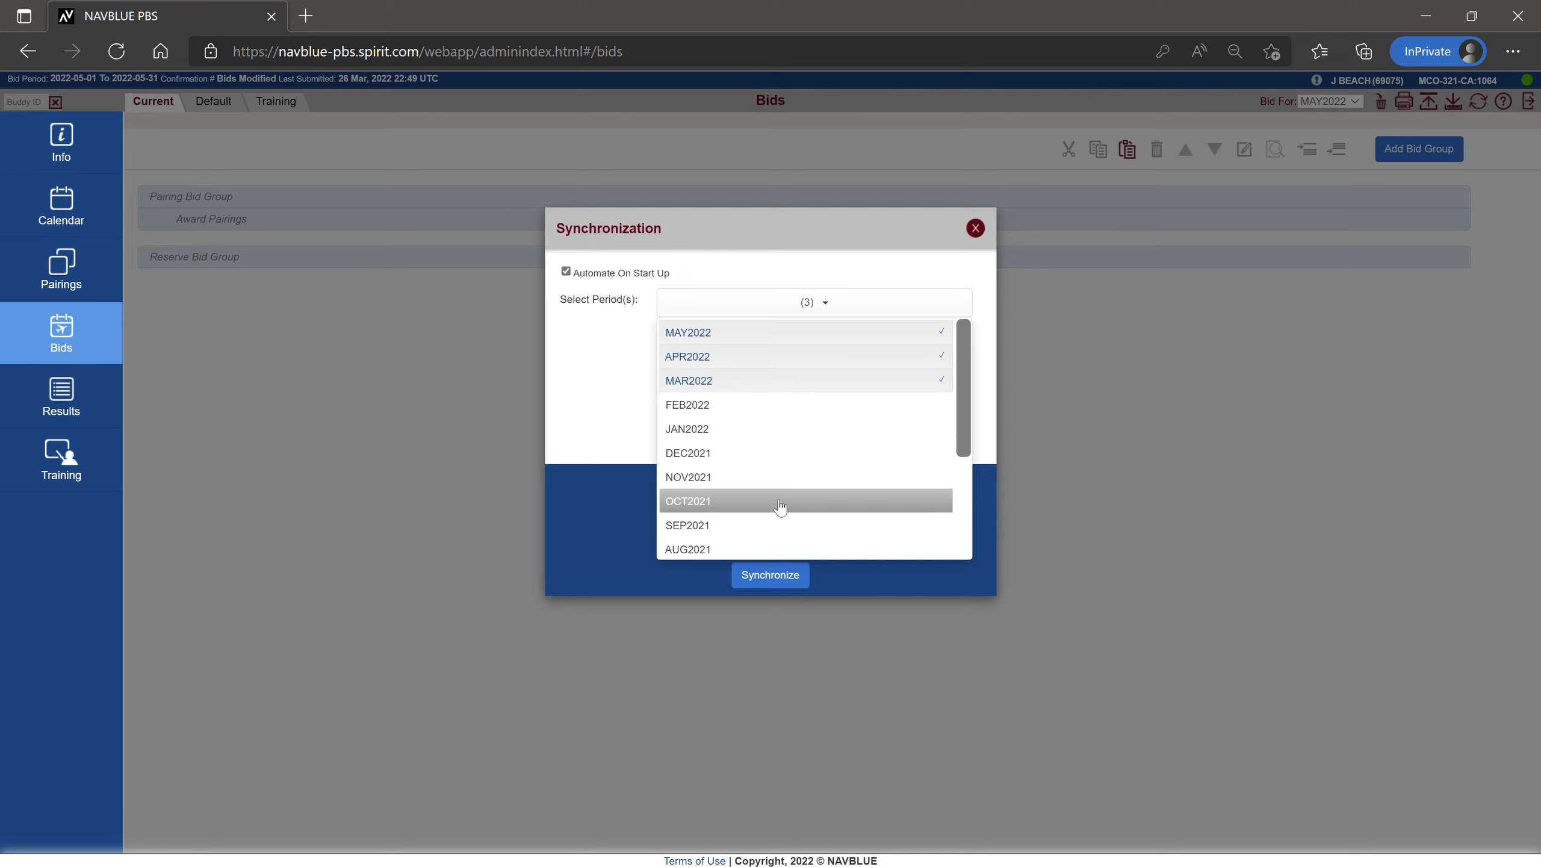
click(606, 366)
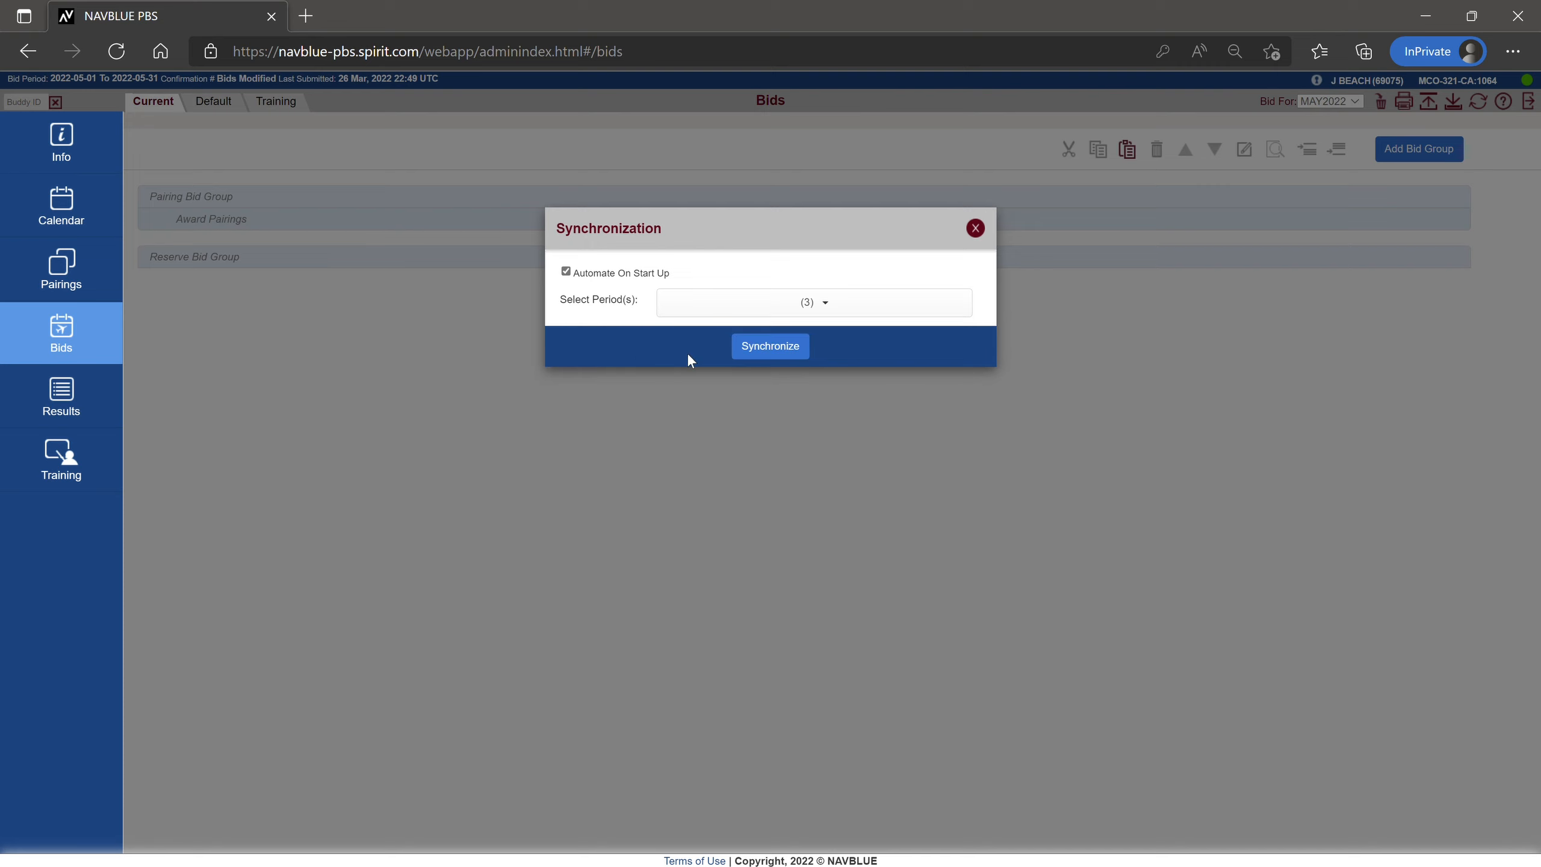
click(747, 347)
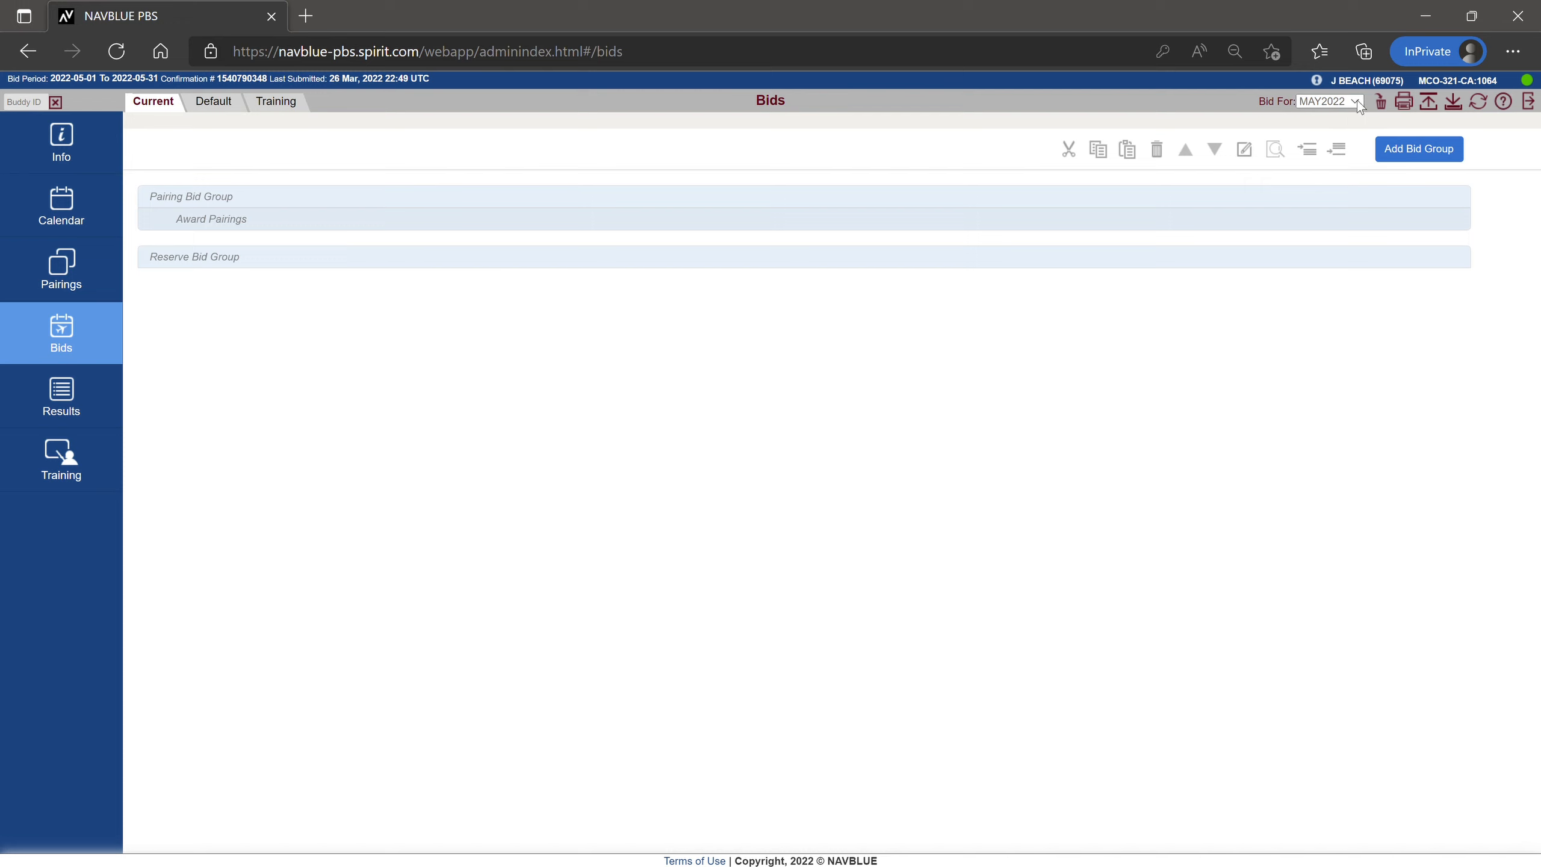
Copy the entire Pairing Bid Group from the Default bid of the MAR2022 period
click(1327, 132)
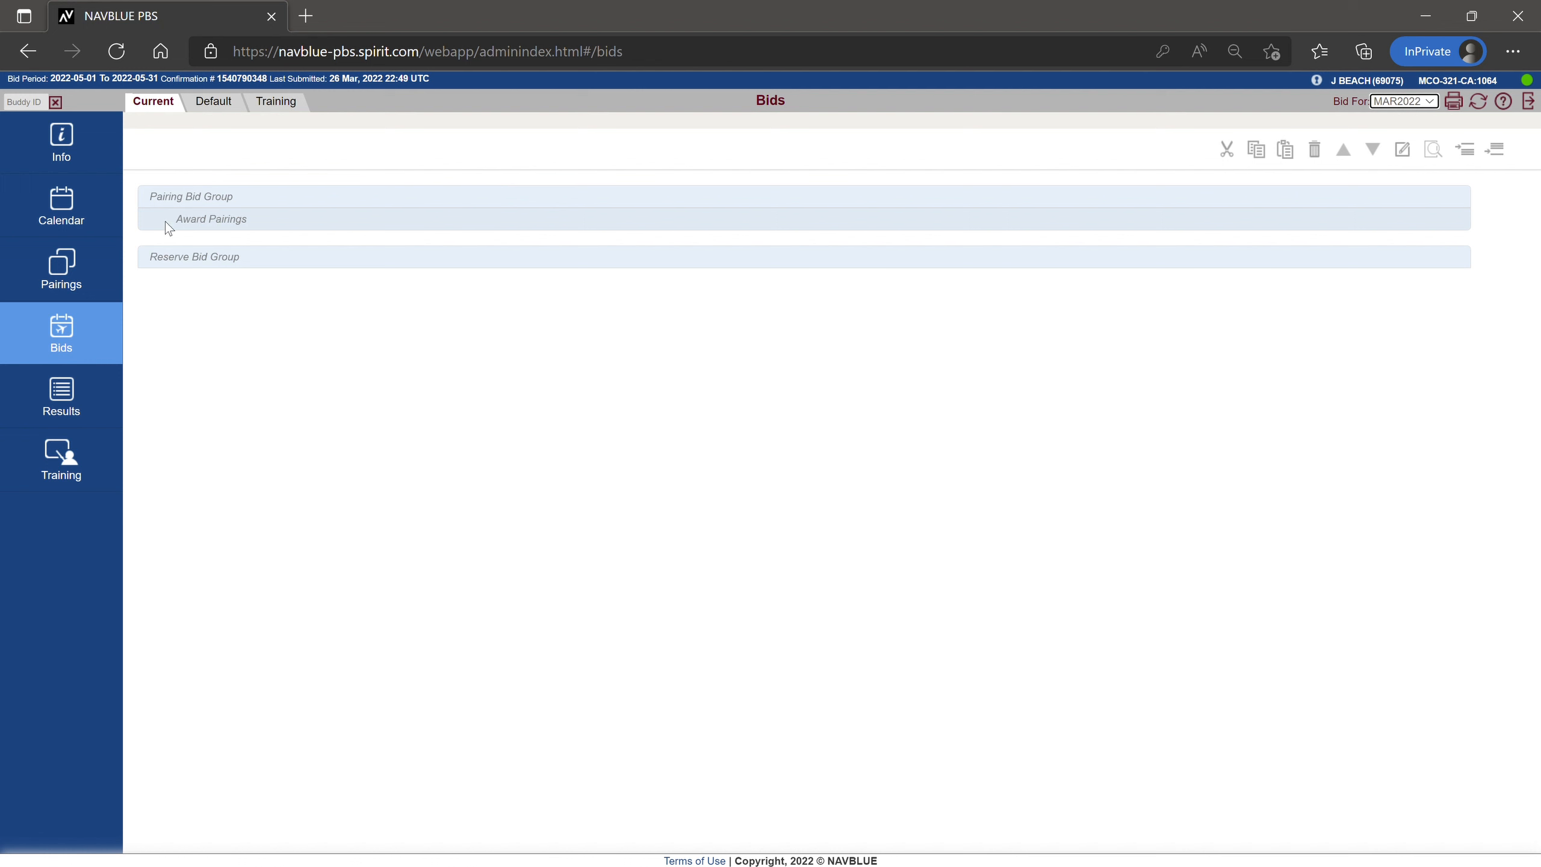
click(212, 107)
click(213, 103)
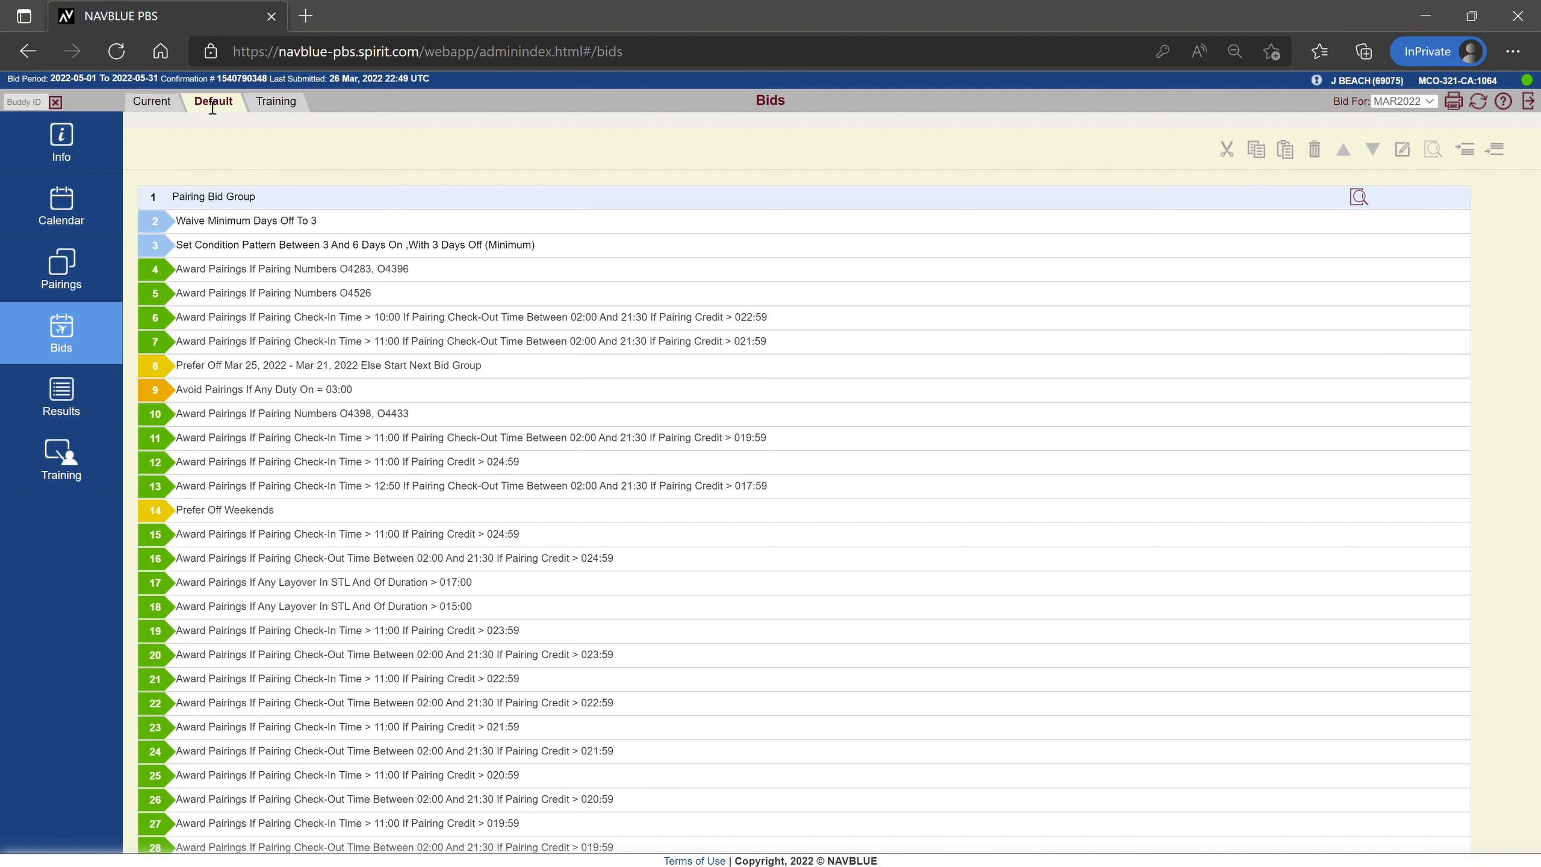
click(280, 198)
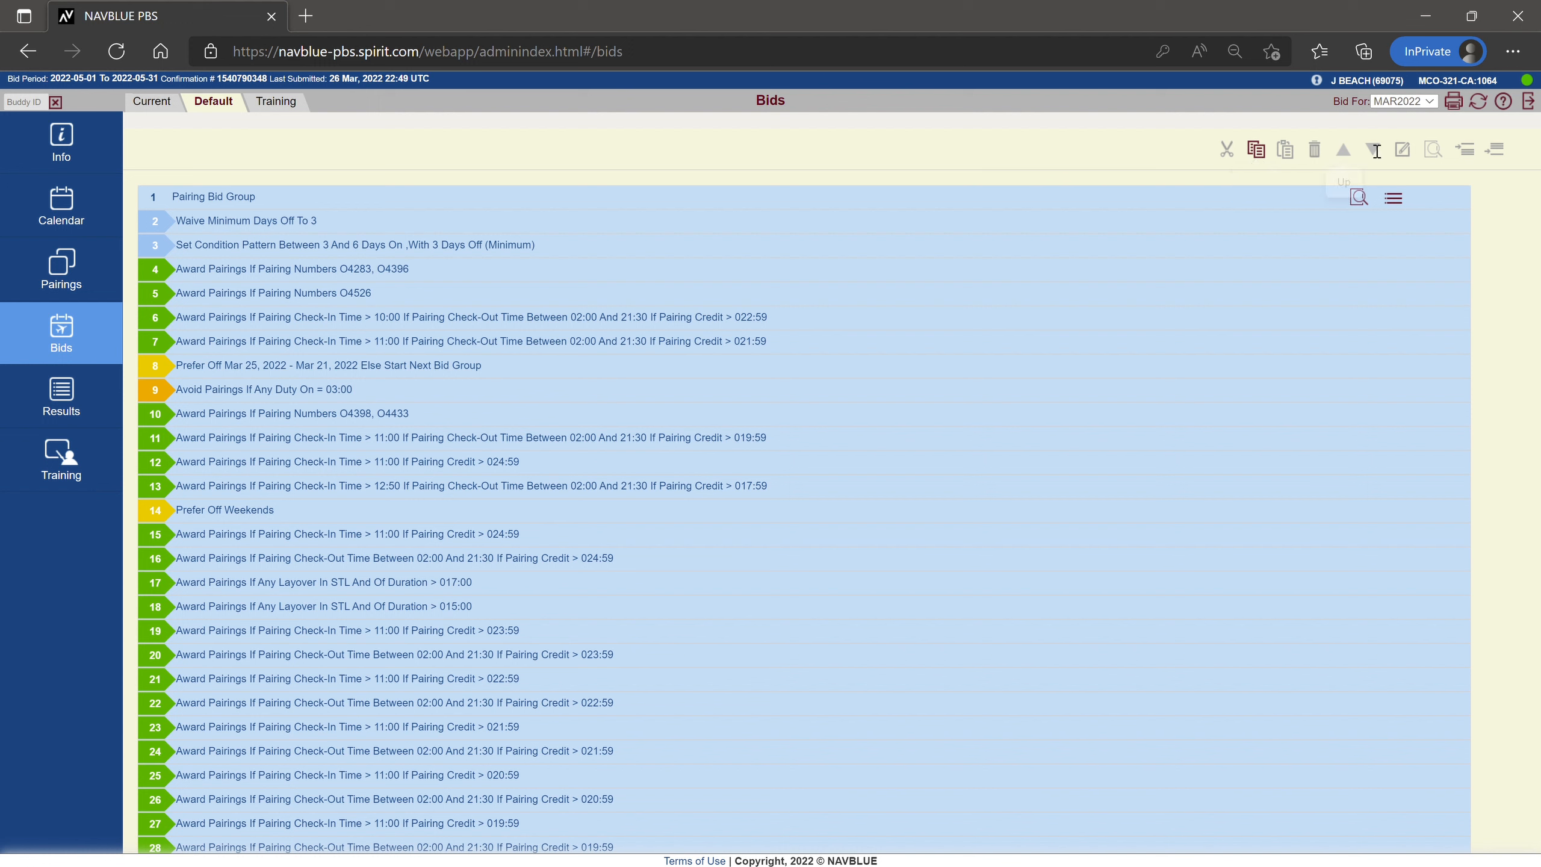
Return to the MAY2022 period and paste the copied Pairing Bid Group into its Current bid
click(1412, 119)
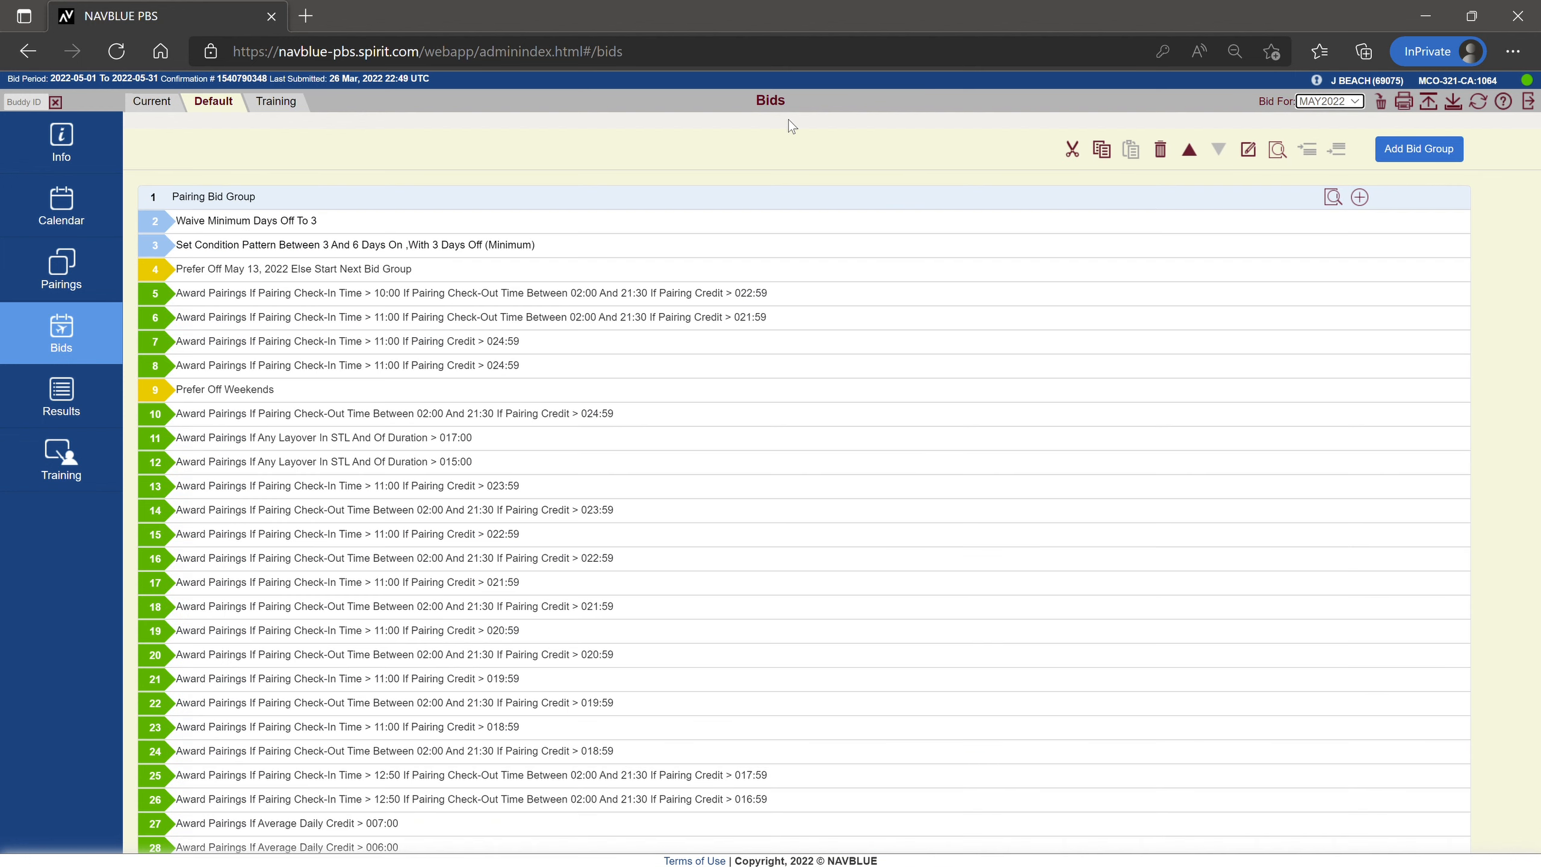
click(175, 104)
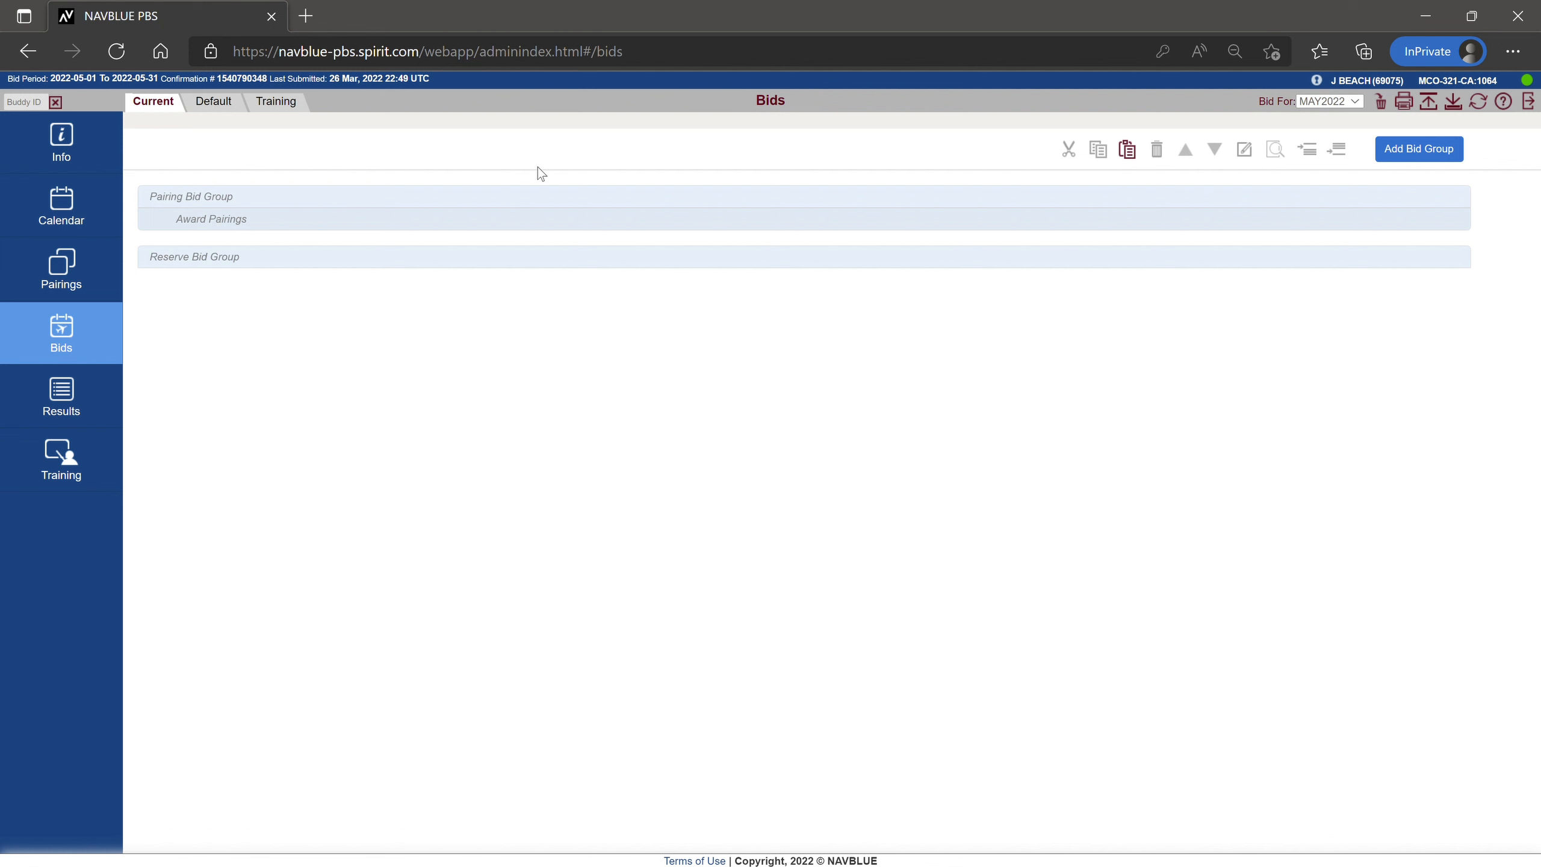
click(1128, 149)
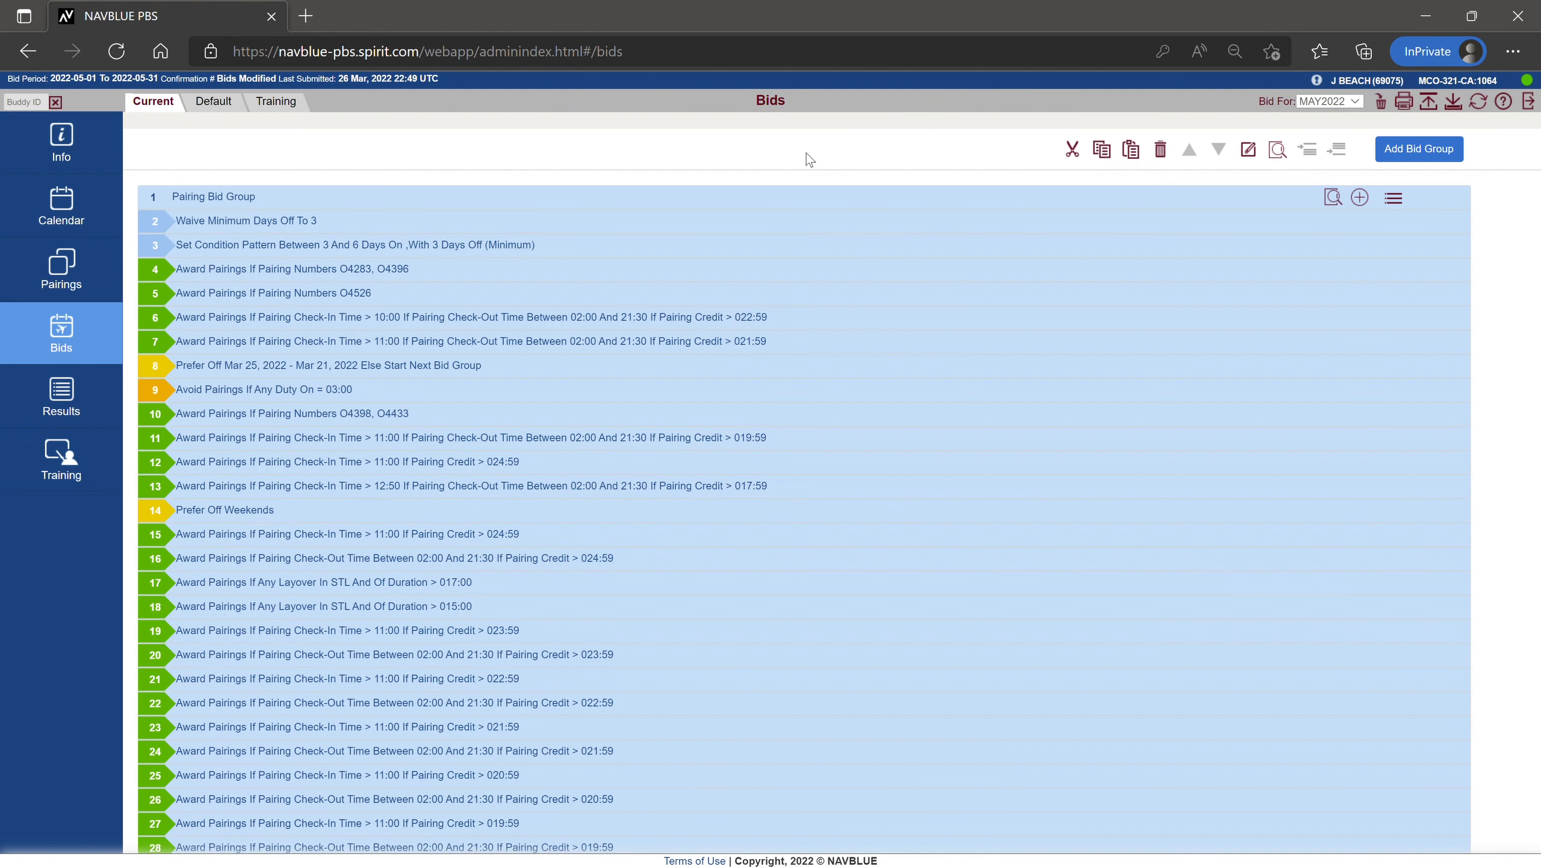